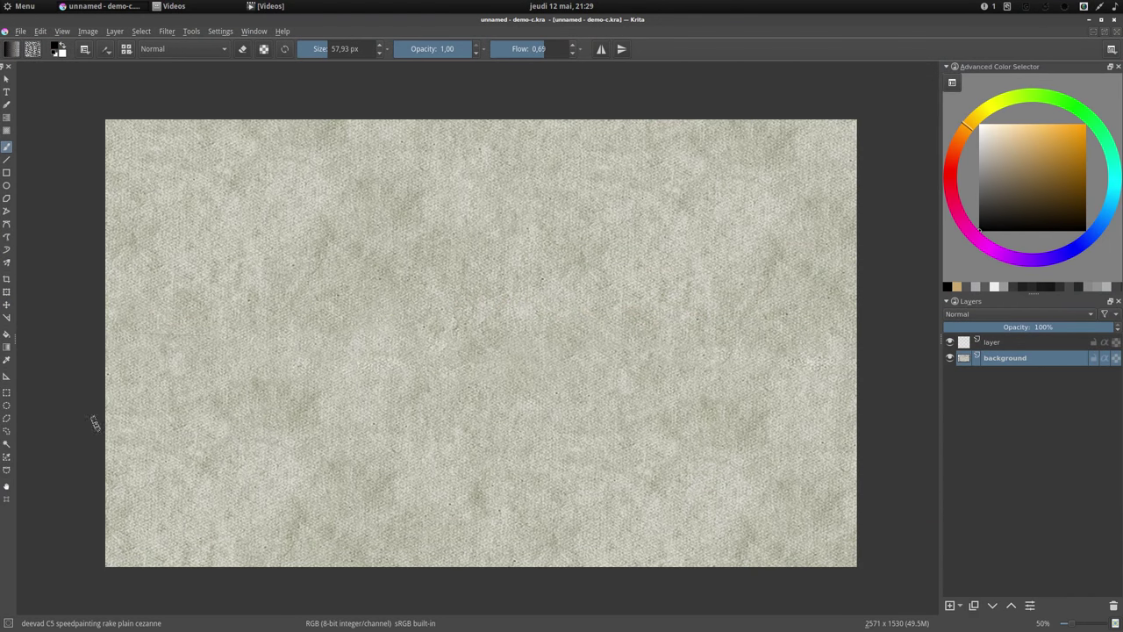
Sketch the table edge, jug, plate, pear and round fruits in black line work.
drag(107, 420, 846, 417)
drag(373, 298, 353, 475)
drag(256, 490, 339, 488)
drag(263, 230, 151, 326)
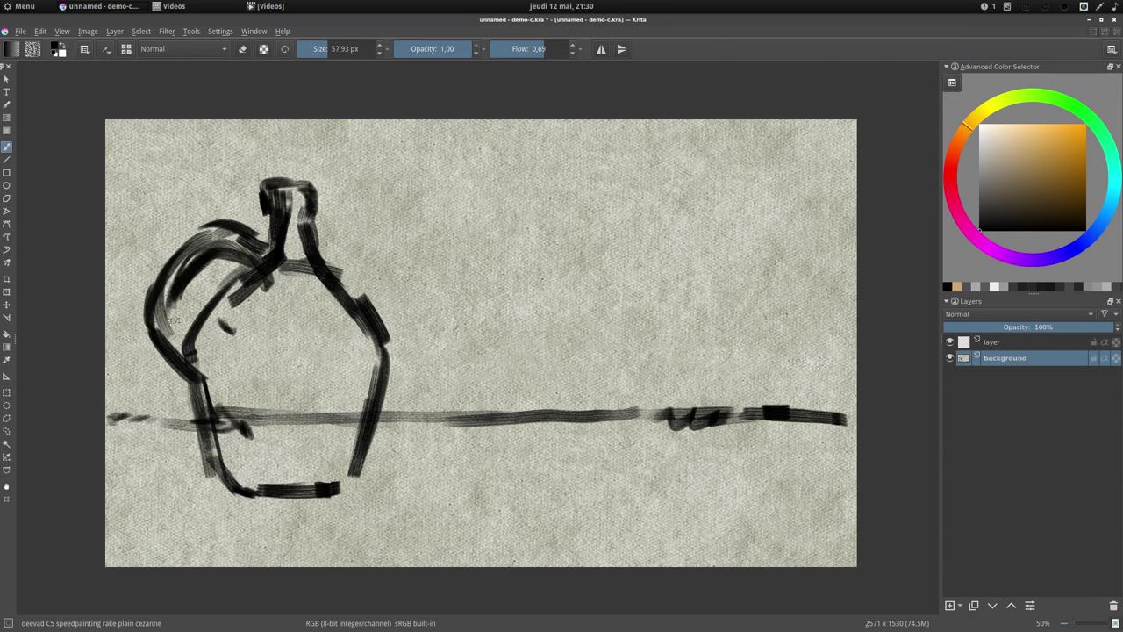
drag(281, 492, 526, 479)
drag(377, 405, 337, 465)
drag(614, 334, 562, 439)
drag(728, 360, 676, 456)
drag(794, 421, 737, 496)
drag(415, 415, 553, 411)
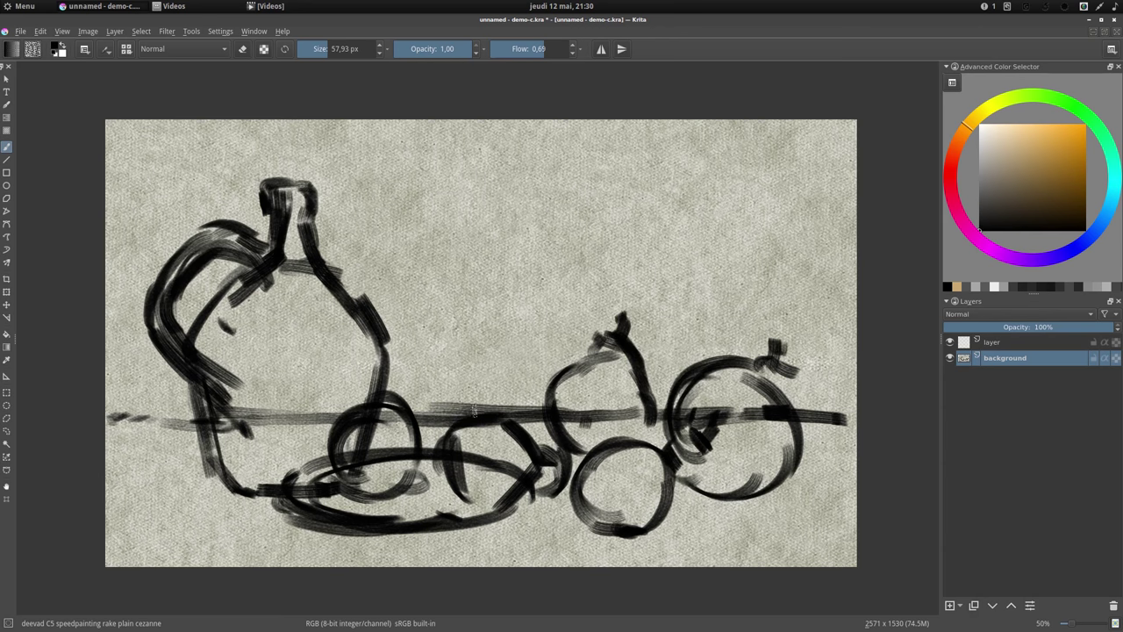
drag(107, 421, 207, 423)
drag(189, 285, 175, 351)
On a new colour layer, paint pale blue background strokes around the jug and across the back.
key(Insert)
click(1086, 237)
click(995, 155)
drag(347, 263, 448, 386)
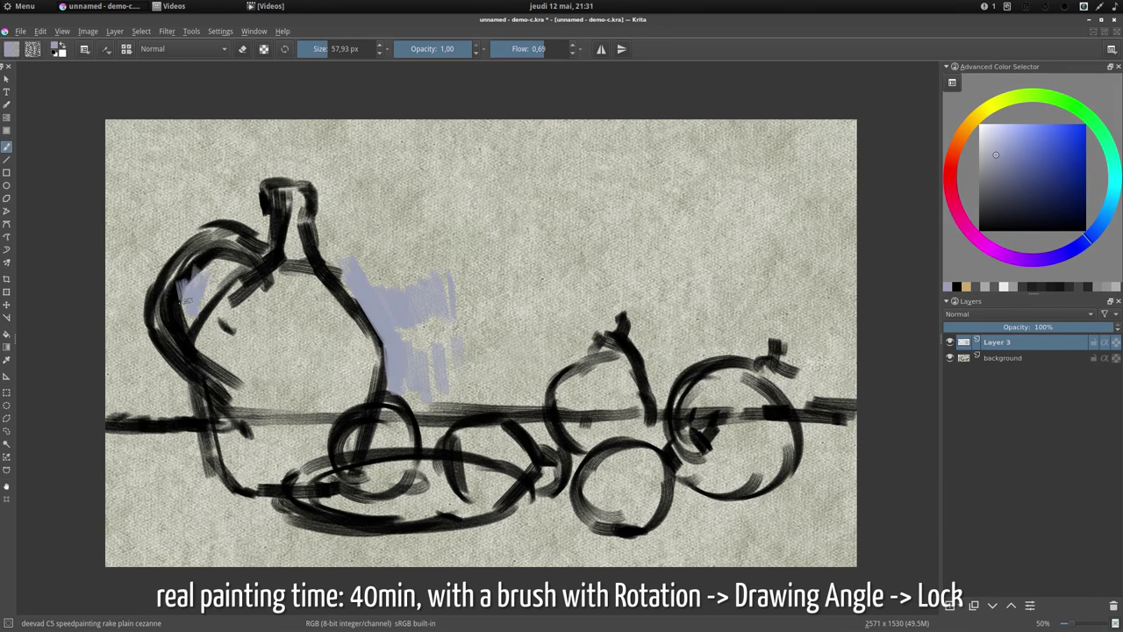
drag(186, 301, 579, 386)
drag(632, 307, 834, 474)
Paint red-brown table strokes at the lower left, between the fruits and on the right.
click(951, 152)
click(1055, 183)
drag(141, 439, 264, 553)
drag(527, 412, 667, 424)
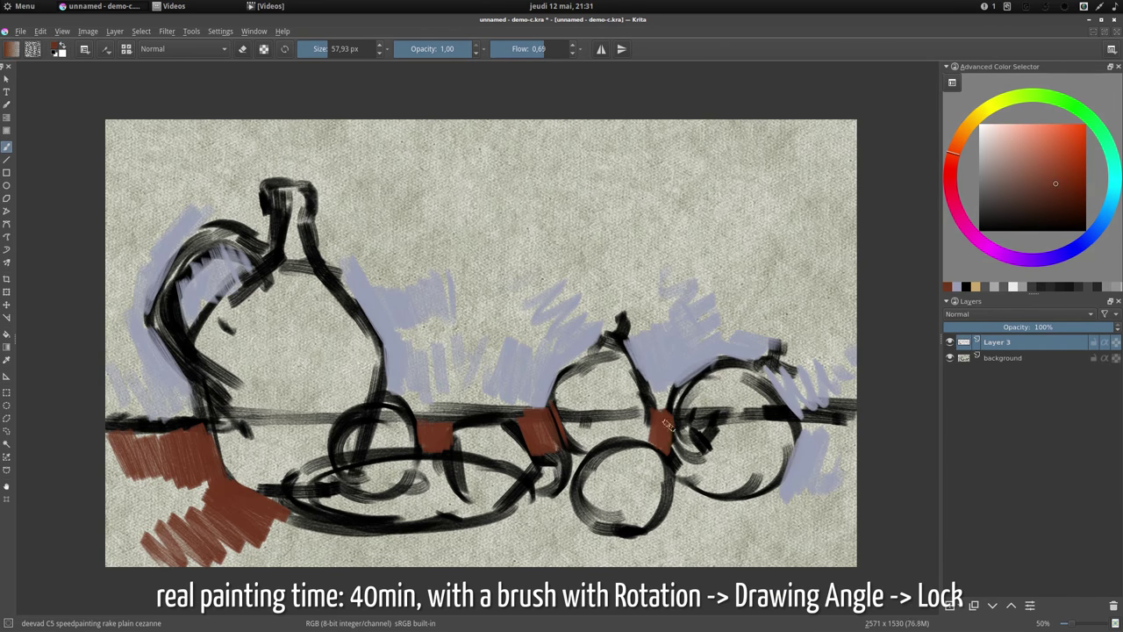
drag(794, 412, 802, 526)
Fill the upper background with yellow-green and green strokes and paint the pear yellow.
click(1018, 95)
click(1032, 155)
drag(395, 176, 544, 334)
drag(167, 176, 351, 237)
drag(614, 176, 856, 333)
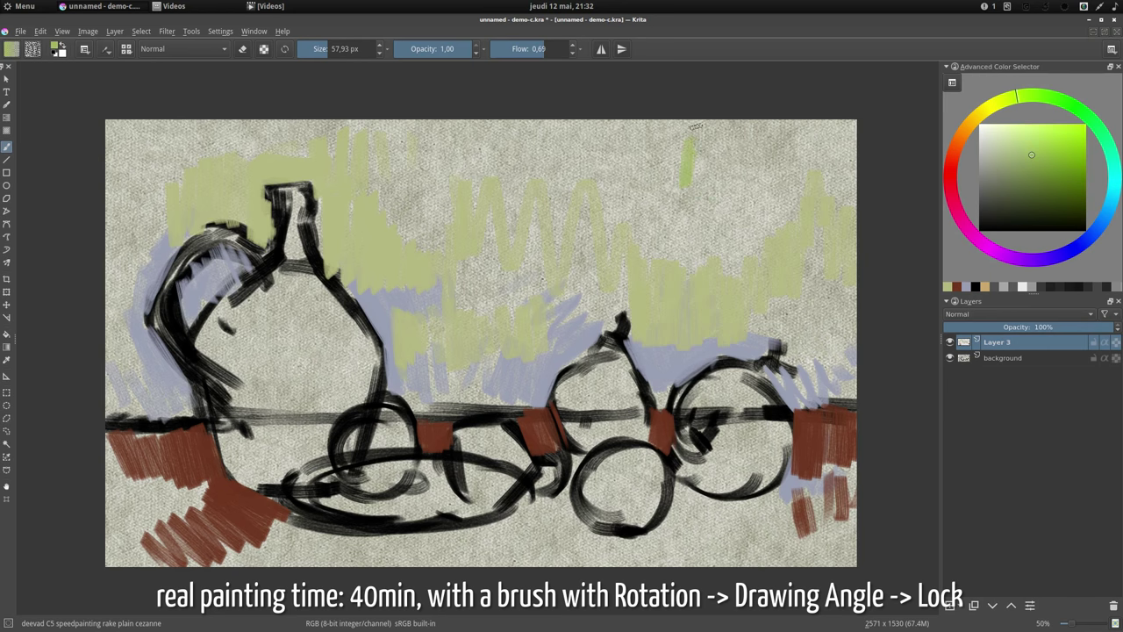
drag(693, 126, 833, 368)
mouse_move(439, 264)
mouse_down()
mouse_move(632, 342)
mouse_move(561, 421)
mouse_move(712, 413)
mouse_move(733, 342)
mouse_up()
Paint red and pink strokes on the fruit and jug.
click(951, 162)
click(1062, 143)
click(1009, 149)
drag(289, 202, 263, 368)
Paint the left apple and the centre-bottom fruits green.
click(1013, 94)
click(1037, 182)
mouse_move(351, 421)
mouse_down()
mouse_move(446, 462)
mouse_move(667, 526)
mouse_up()
click(1036, 207)
drag(404, 412, 544, 438)
Add brown table strokes and paint the left side and right fruit green.
drag(772, 404, 856, 422)
click(1035, 158)
drag(210, 395, 280, 473)
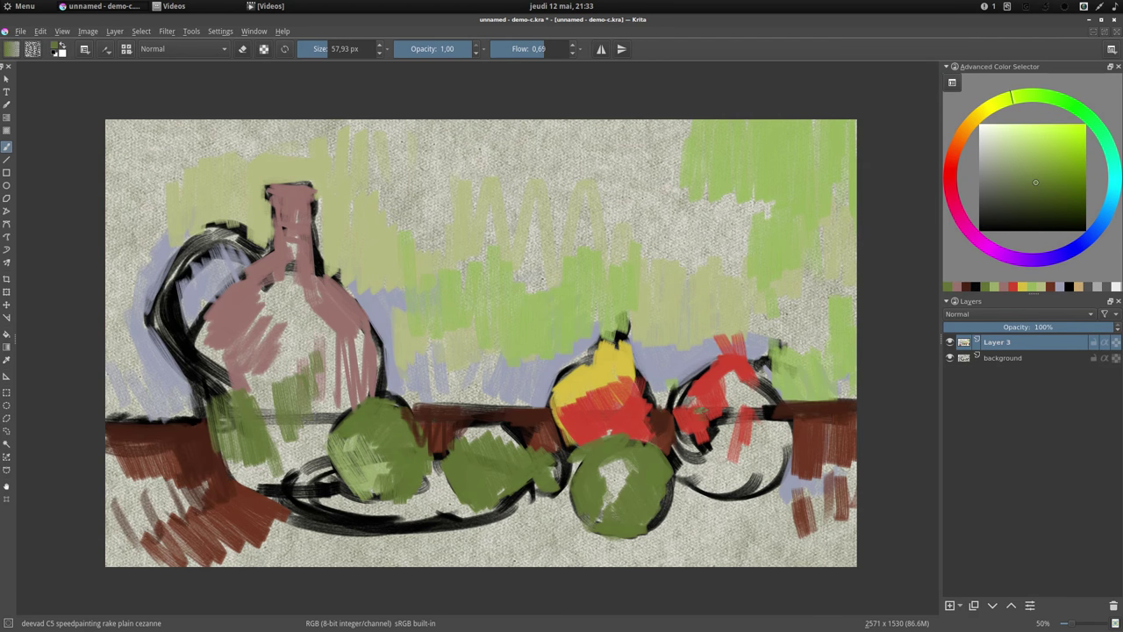
drag(693, 386, 781, 474)
click(1035, 193)
drag(719, 404, 781, 483)
Paint pale blue-grey, cream and yellow-ochre strokes over the jug body.
click(1035, 176)
drag(501, 316, 693, 369)
click(1009, 143)
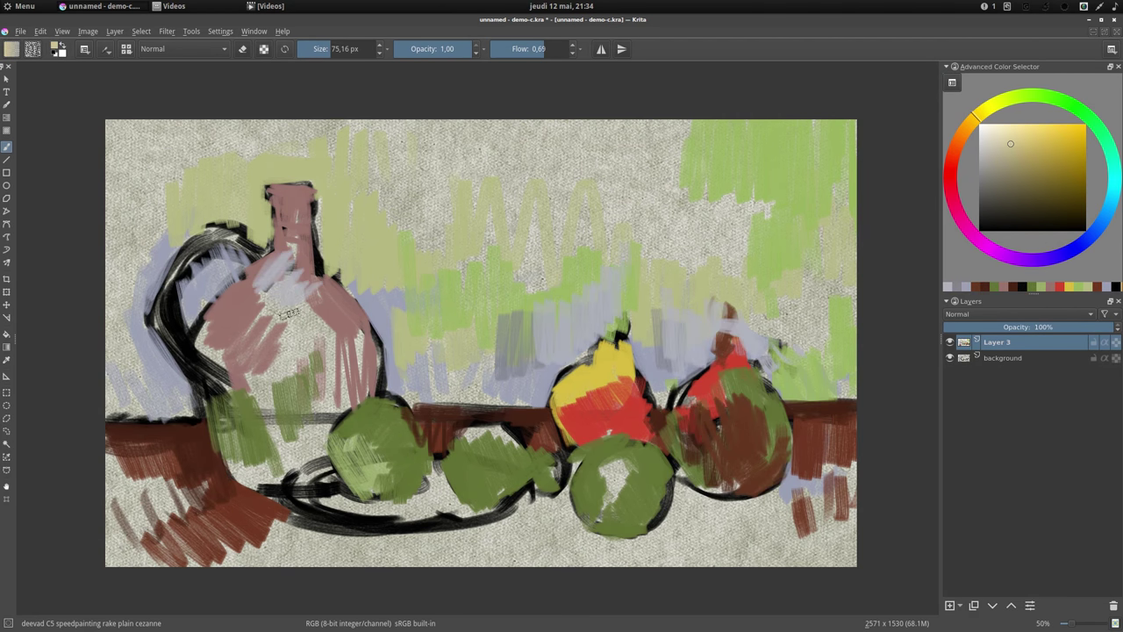
mouse_move(290, 298)
mouse_down()
mouse_move(228, 422)
mouse_move(343, 465)
mouse_up()
click(1041, 153)
drag(334, 281, 368, 465)
Add ochre to the green fruits and repaint the jug in salmon pink and cream.
drag(386, 413, 667, 518)
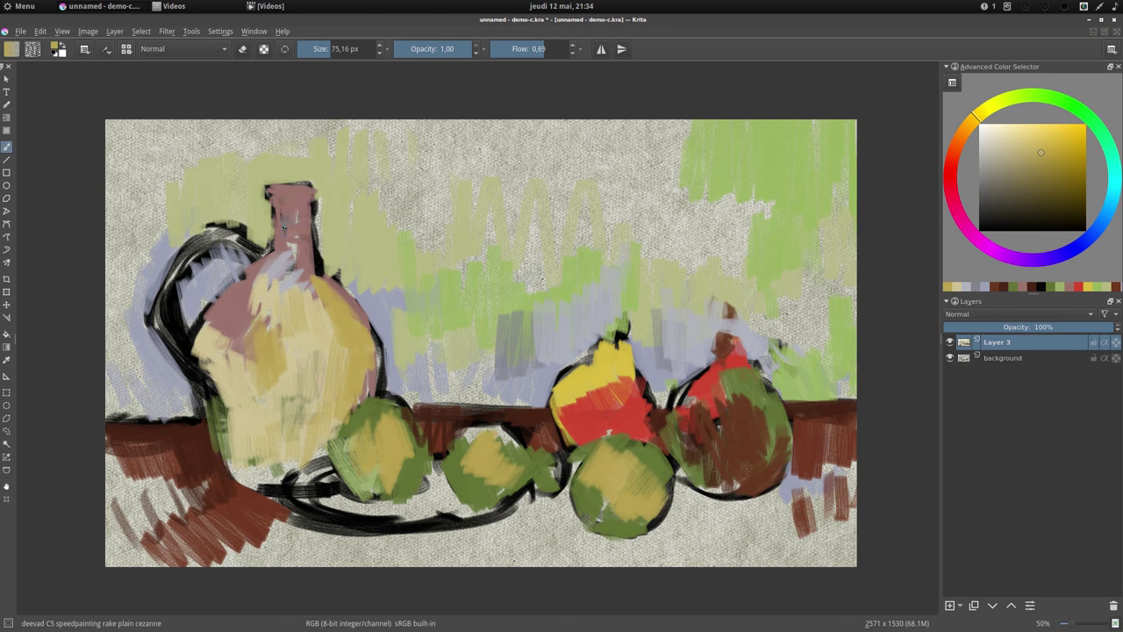
drag(290, 189, 294, 280)
click(1000, 136)
drag(228, 263, 237, 482)
Darken the jug and fruits with brown and repaint the lower-right table orange-brown.
mouse_move(290, 193)
mouse_down()
mouse_move(307, 298)
mouse_move(229, 474)
mouse_up()
drag(350, 395, 473, 491)
drag(701, 333, 825, 491)
click(1056, 158)
drag(684, 483, 825, 561)
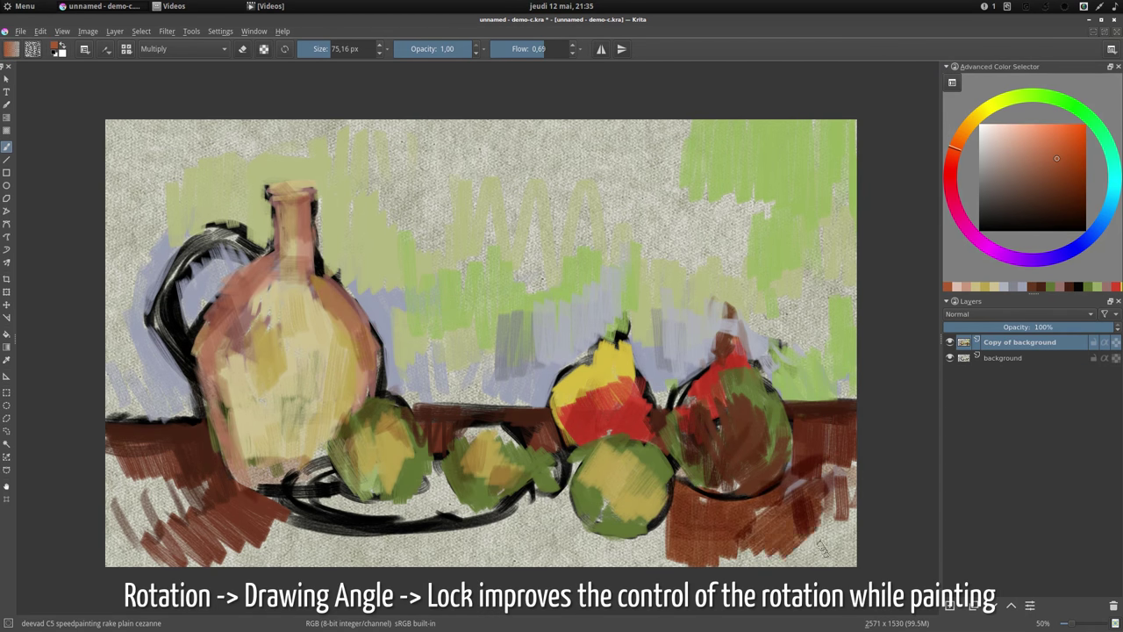
drag(701, 412, 842, 562)
drag(517, 447, 676, 562)
Deepen the shading on the jug neck, jug body, plate surroundings and table bottom.
drag(535, 211, 544, 290)
drag(158, 193, 176, 254)
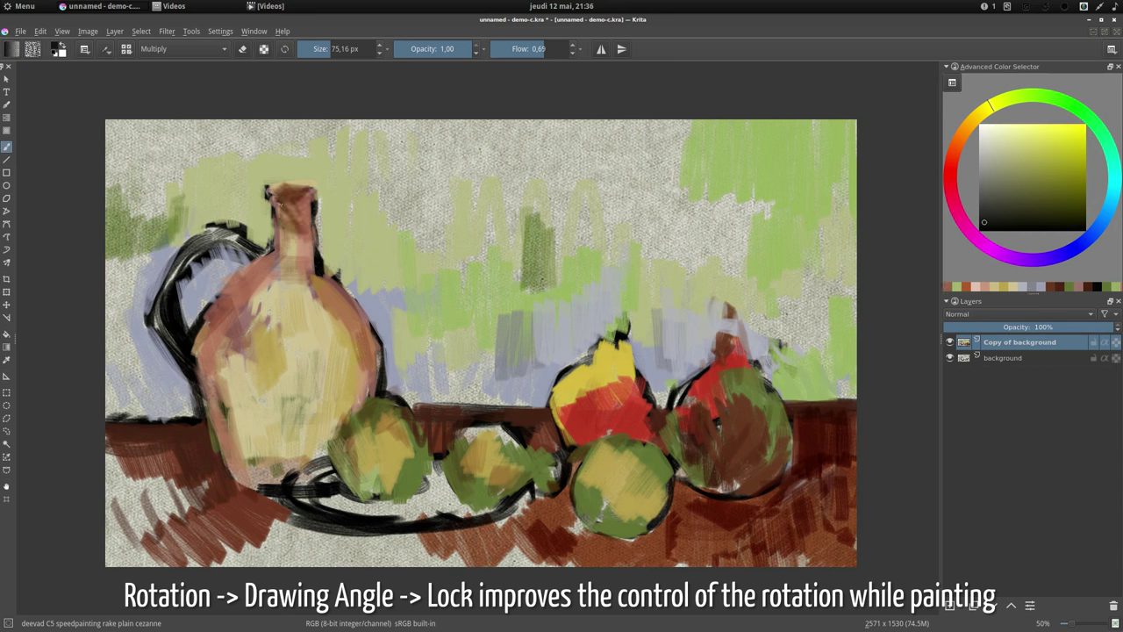
drag(290, 201, 219, 404)
drag(299, 254, 228, 473)
mouse_move(307, 404)
mouse_down()
mouse_move(254, 483)
mouse_move(526, 562)
mouse_up()
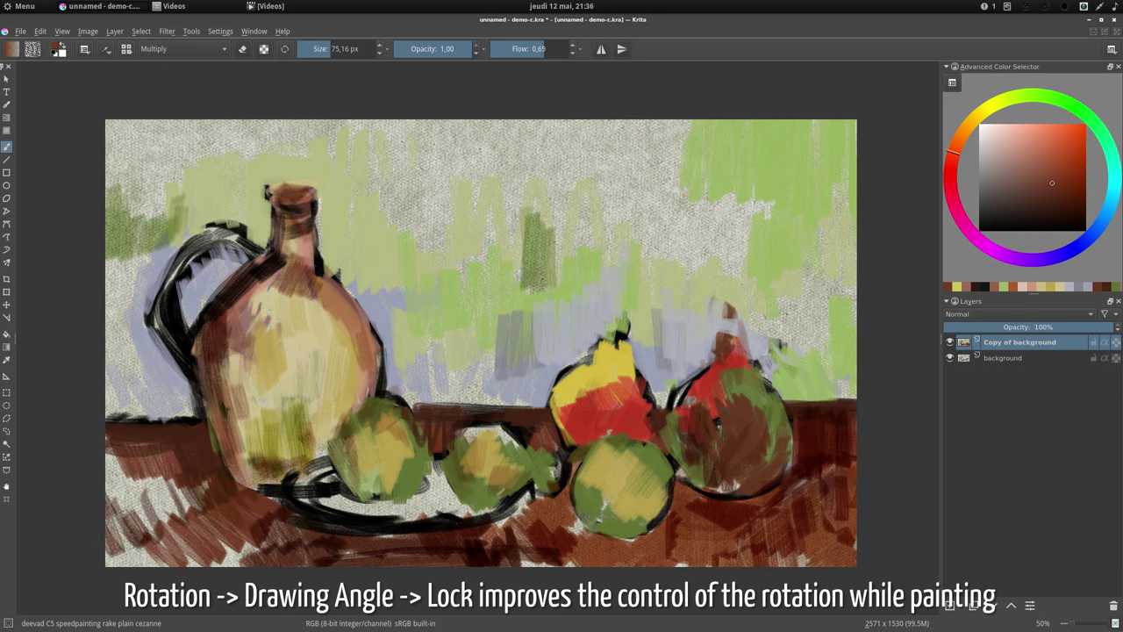
drag(210, 456, 123, 544)
Back in Normal blending, paint grey-blue and cream into the upper-left background.
click(182, 48)
click(219, 58)
drag(220, 141, 123, 386)
click(1006, 146)
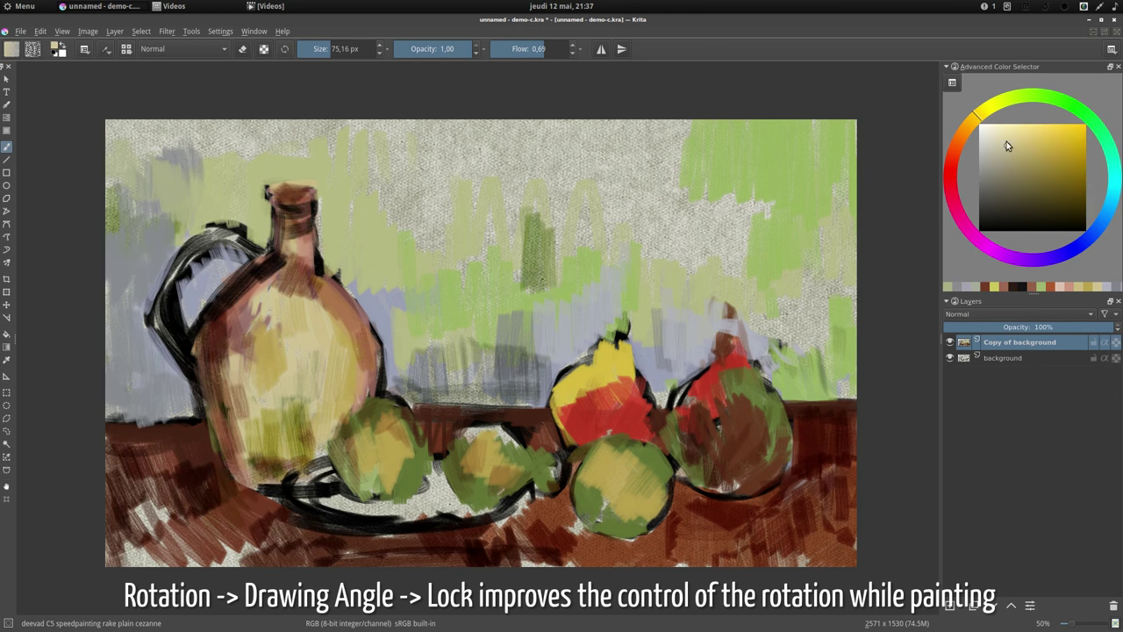
drag(184, 131, 325, 228)
drag(219, 237, 158, 386)
Paint grey-blue over the jug handle and salmon strokes on the jug with a smaller brush.
ctrl+click(296, 319)
drag(202, 289, 158, 360)
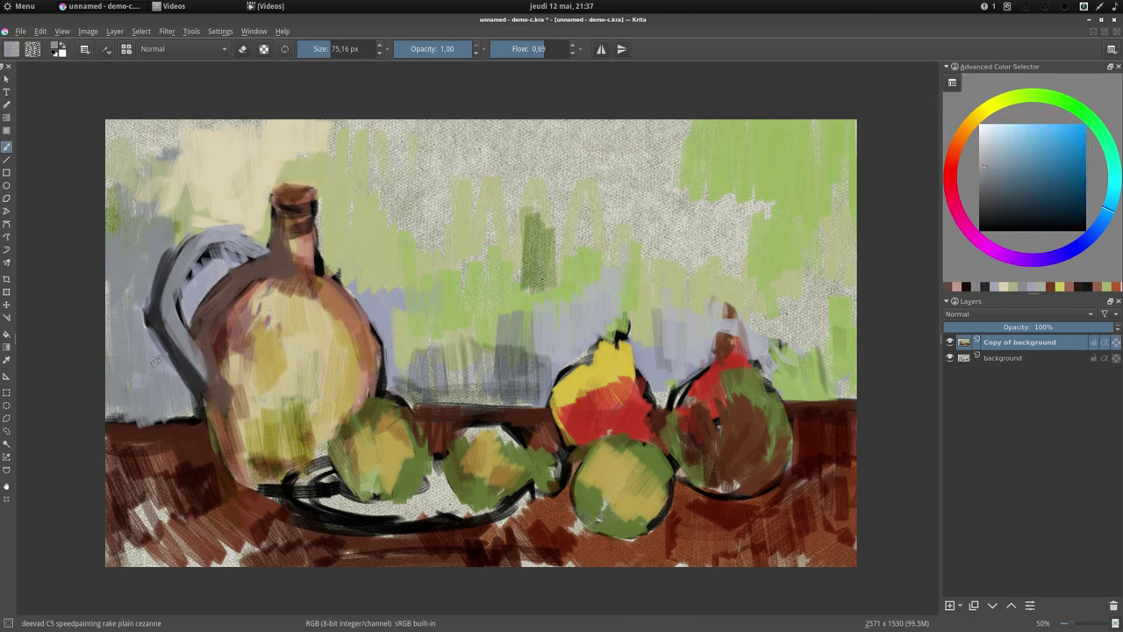
ctrl+click(241, 301)
drag(219, 280, 210, 342)
ctrl+click(202, 430)
drag(123, 429, 210, 483)
ctrl+click(263, 316)
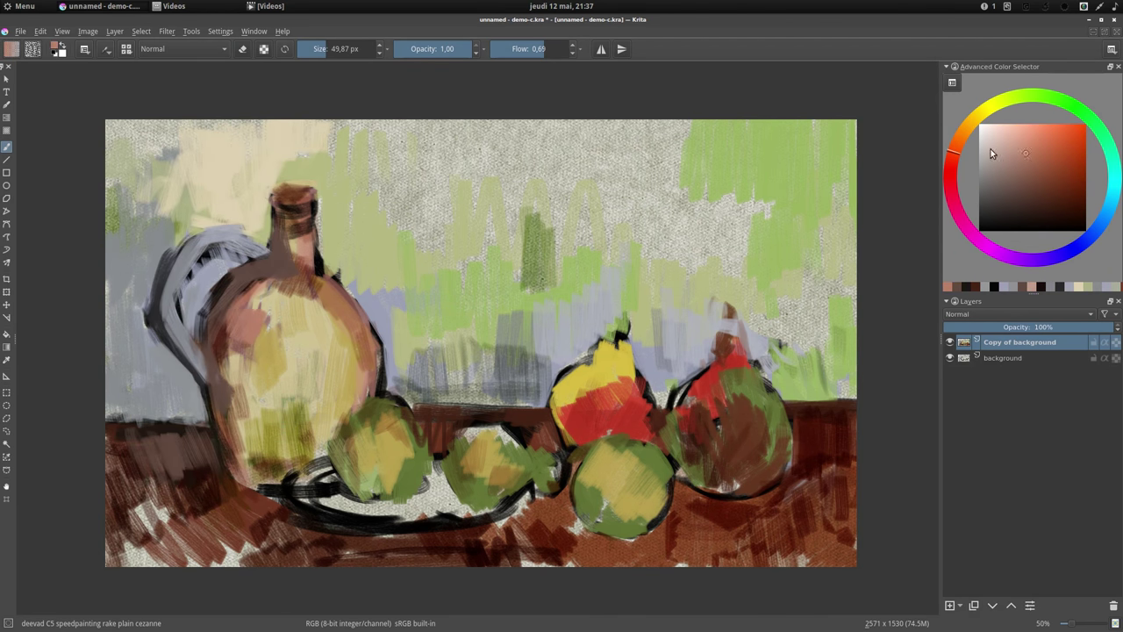
Paint the jug handle grey-blue and add dark strokes along the jug's left side.
ctrl+click(254, 254)
drag(268, 237, 184, 268)
ctrl+click(263, 263)
mouse_move(280, 255)
mouse_down()
mouse_move(211, 316)
mouse_move(162, 399)
mouse_up()
Paint strokes on the jug neck, trying pale yellow, dark magenta and light salmon.
ctrl+click(250, 240)
ctrl+click(263, 250)
mouse_move(294, 204)
mouse_down()
mouse_move(299, 280)
mouse_move(373, 360)
mouse_move(303, 224)
mouse_up()
ctrl+click(342, 279)
ctrl+click(272, 251)
ctrl+click(298, 348)
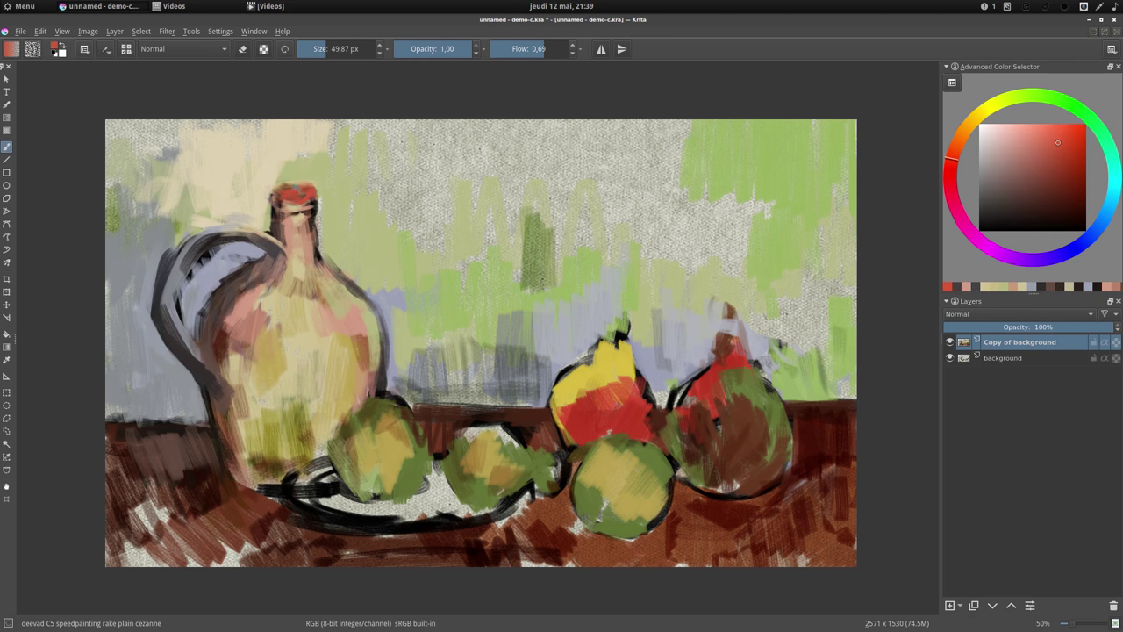
Paint the left apple dark green and the middle pear yellow.
ctrl+click(469, 287)
ctrl+click(412, 451)
mouse_move(386, 412)
mouse_down()
mouse_move(346, 473)
mouse_move(399, 496)
mouse_up()
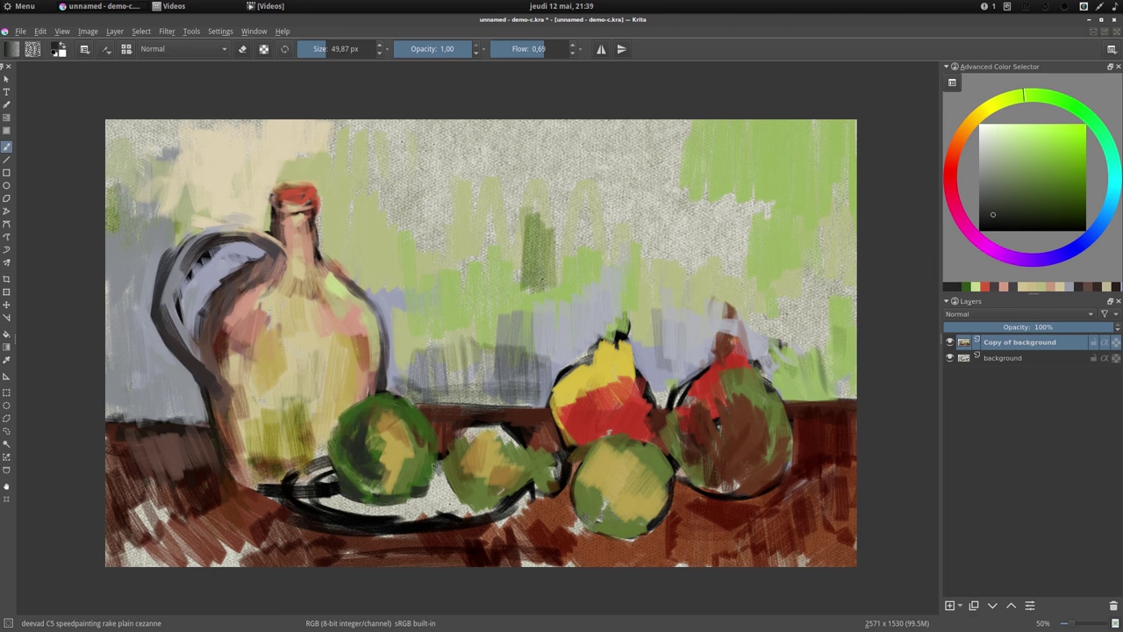
ctrl+click(597, 386)
mouse_move(456, 430)
mouse_down()
mouse_move(527, 452)
mouse_move(557, 478)
mouse_up()
Fill the plate and its rim with cream, then darken the lower-left table reddish-brown.
drag(447, 456, 509, 513)
ctrl+click(220, 149)
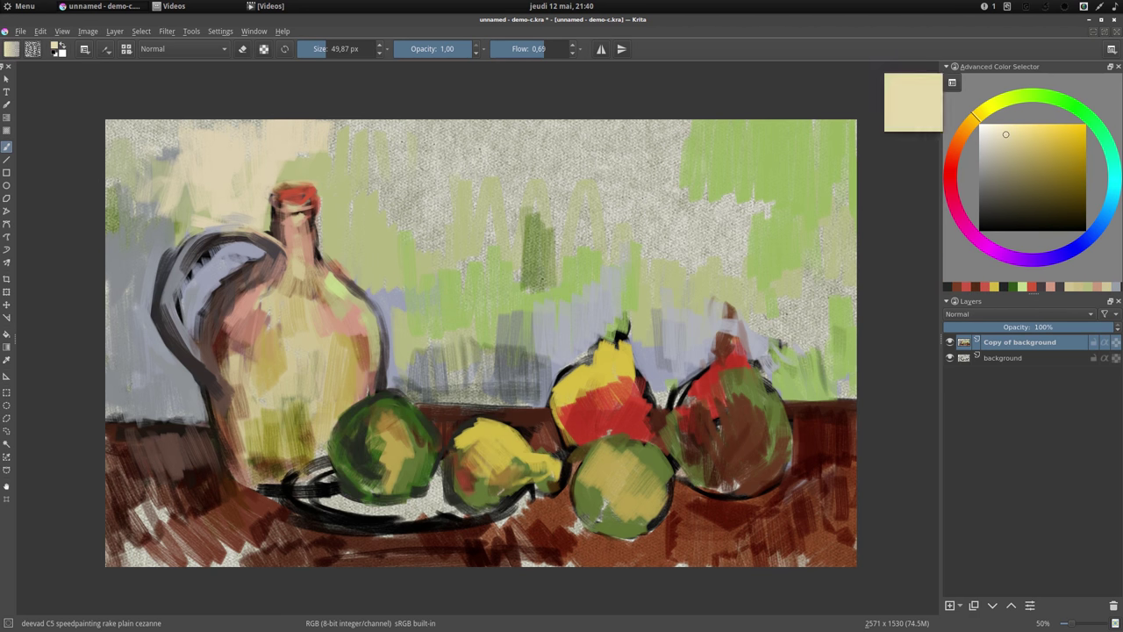
drag(294, 506, 423, 516)
ctrl+click(290, 517)
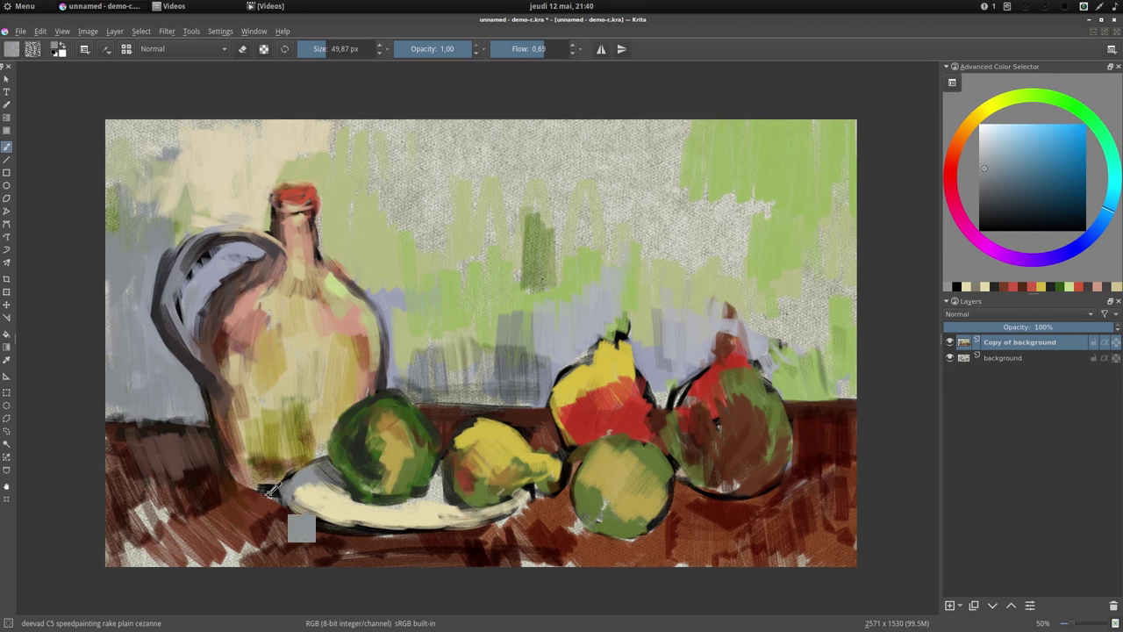
mouse_move(220, 491)
mouse_down()
mouse_move(193, 430)
mouse_move(228, 500)
mouse_up()
Repaint the lower-left table and jug base, then brighten the apple with yellow-green.
ctrl+click(298, 422)
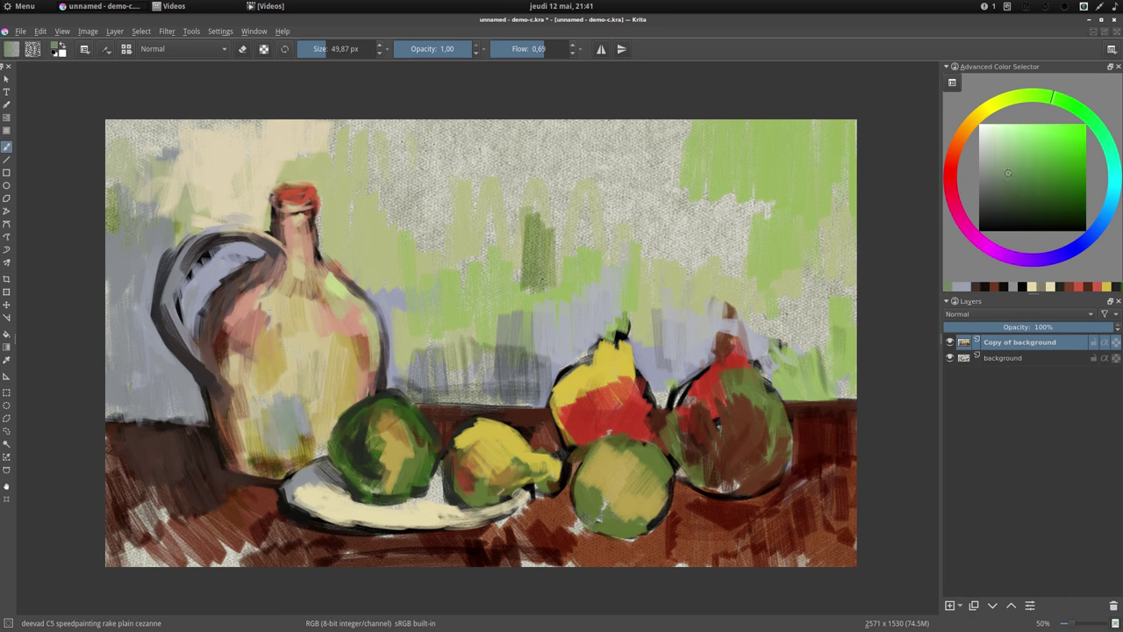
drag(263, 395, 228, 478)
ctrl+click(402, 438)
ctrl+click(386, 451)
mouse_move(395, 429)
mouse_down()
mouse_move(412, 482)
mouse_move(527, 513)
mouse_up()
Add cream and blue-grey strokes on the plate and jug handle.
ctrl+click(474, 509)
ctrl+click(294, 197)
ctrl+click(237, 294)
drag(229, 290, 202, 263)
ctrl+click(213, 319)
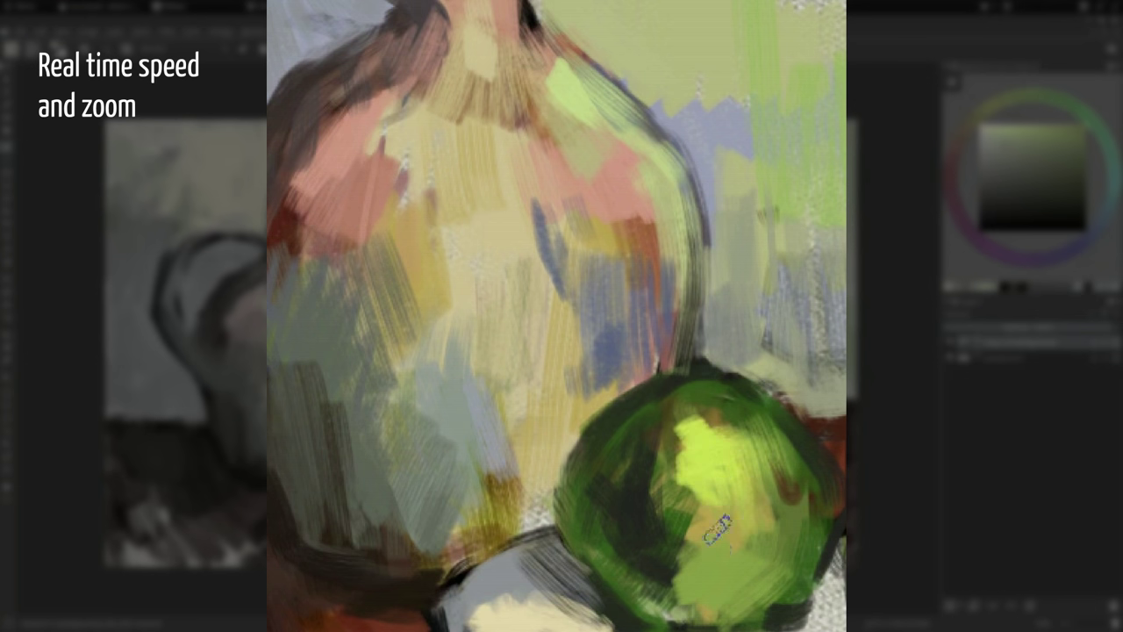
Lighten the apple's right side and paint cream highlights down the jug neck and lower body.
drag(777, 482, 741, 580)
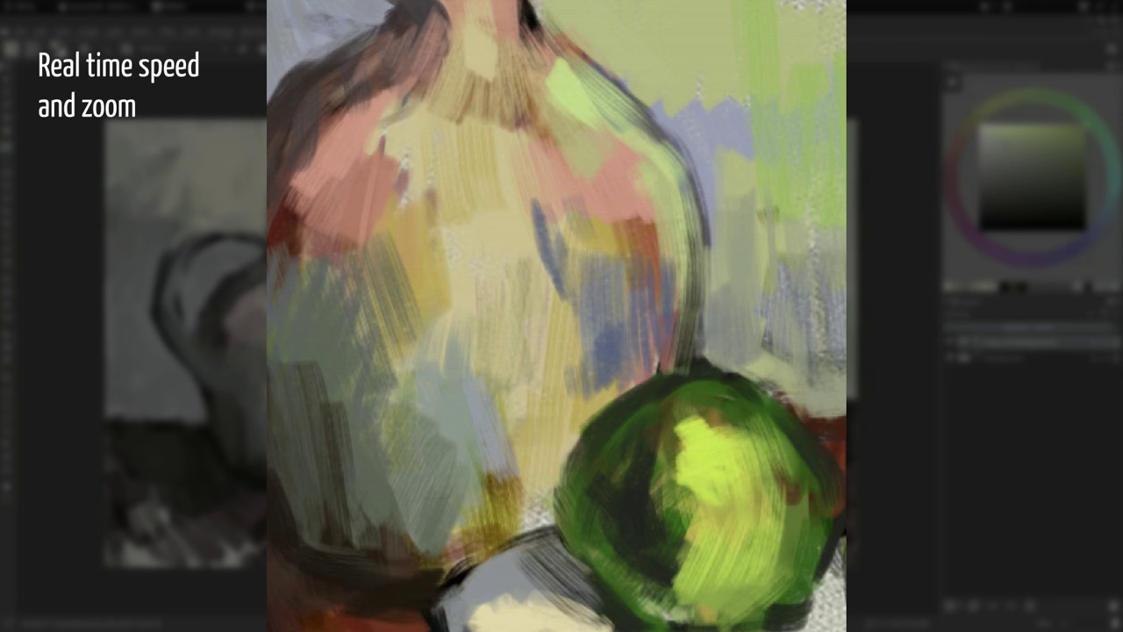
drag(492, 138, 492, 215)
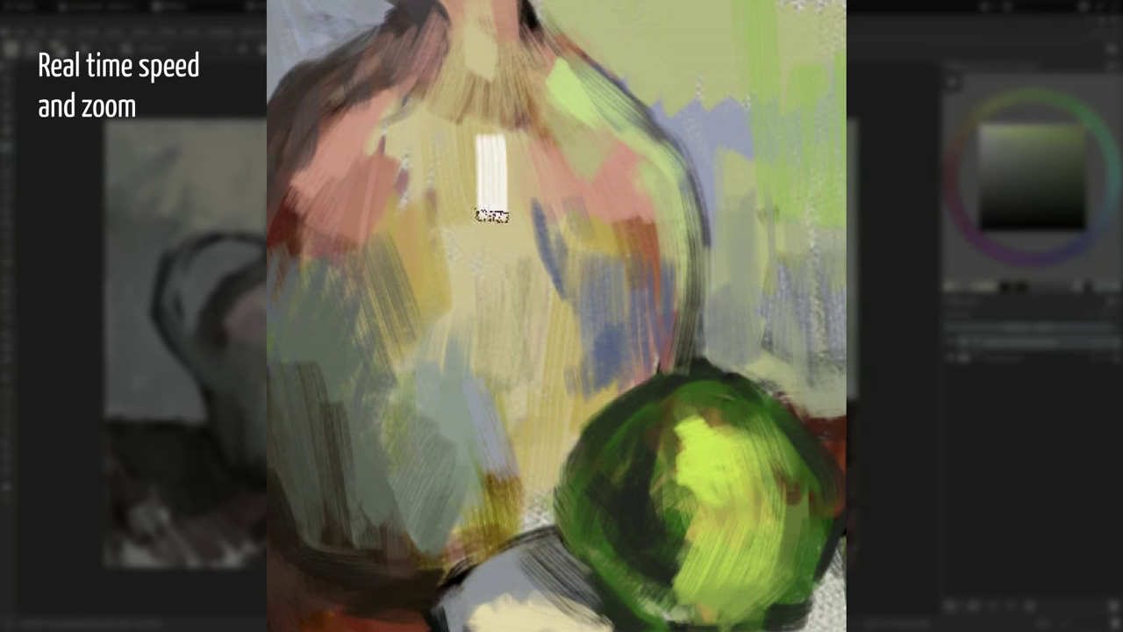
drag(527, 146, 529, 244)
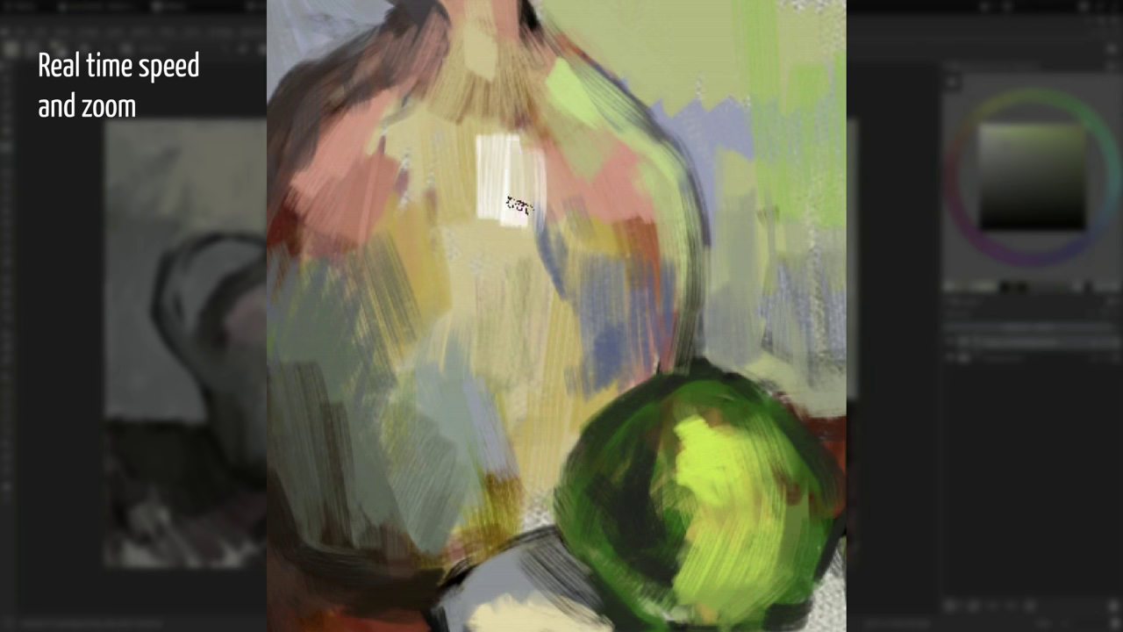
ctrl+click(495, 179)
drag(504, 142, 485, 213)
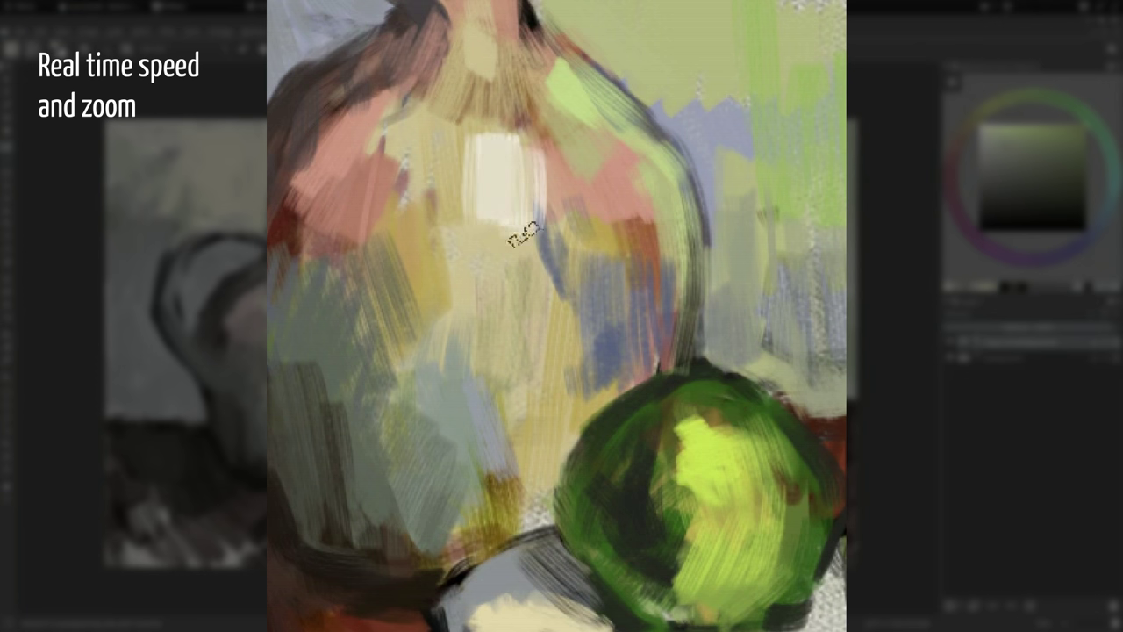
drag(530, 241, 551, 338)
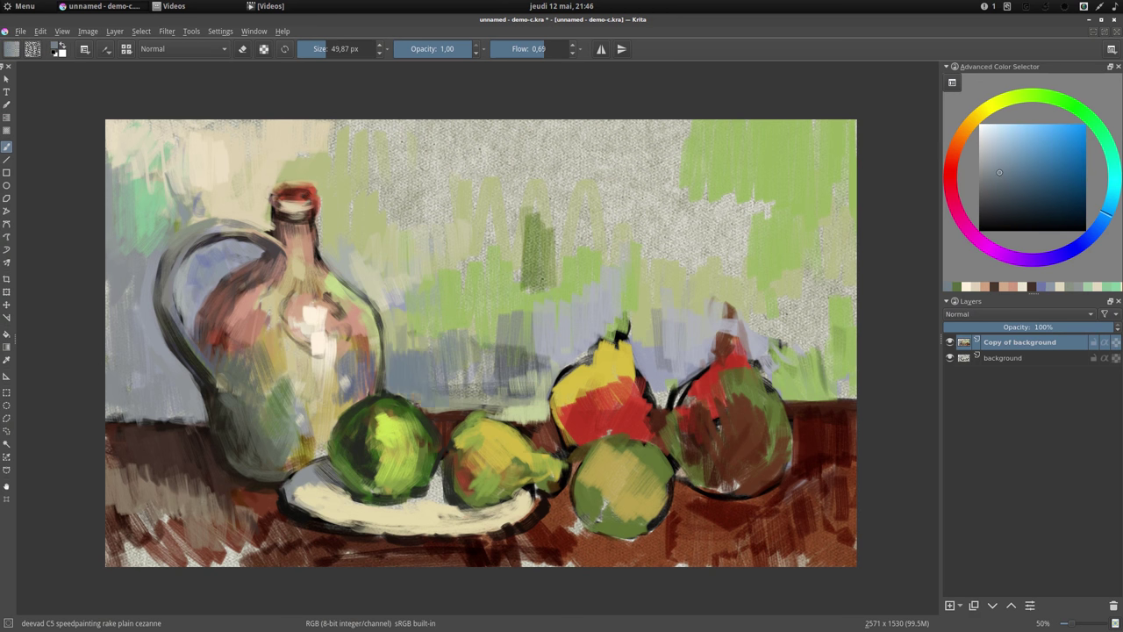
Blend bluish strokes behind the fruit and paint the tall pear light green, yellow and red-orange.
drag(407, 412, 535, 429)
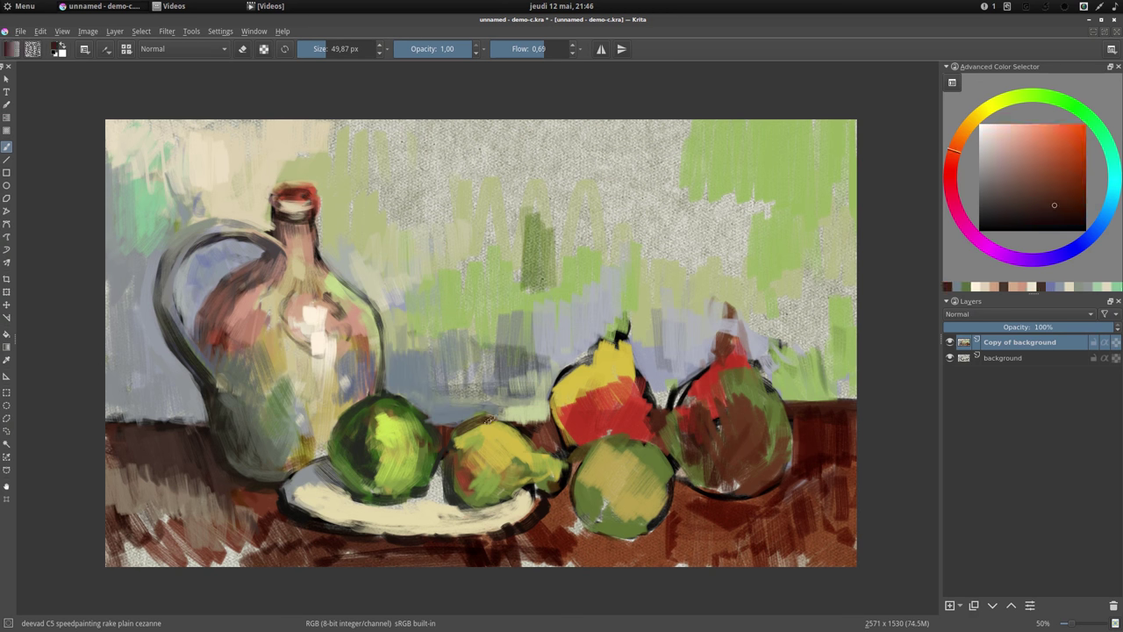
ctrl+click(577, 377)
drag(576, 377, 570, 425)
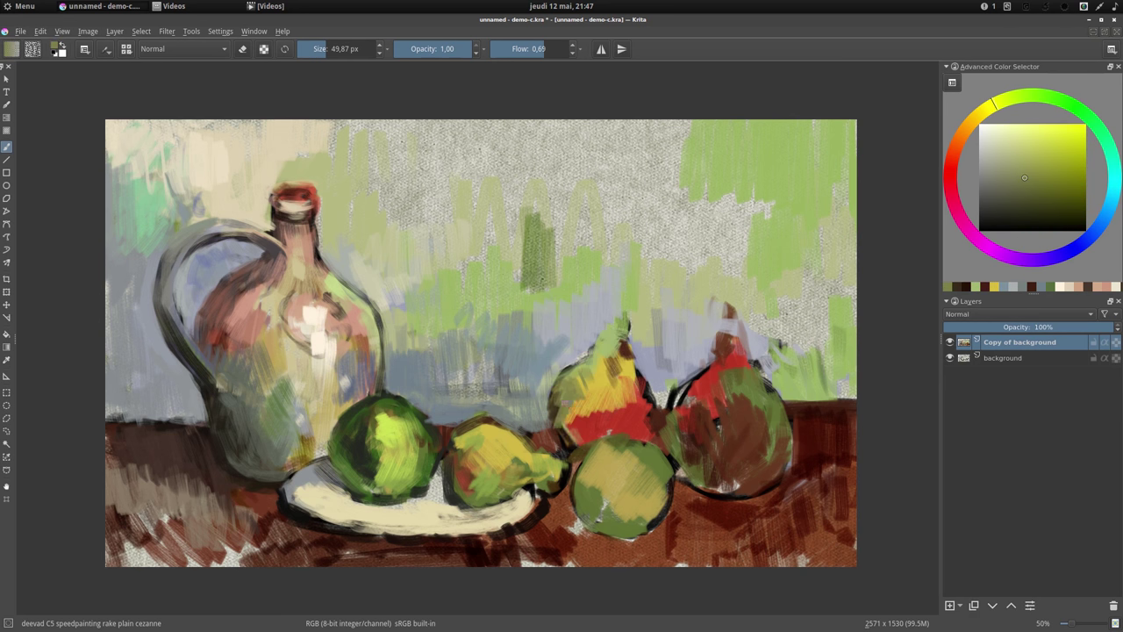
ctrl+click(614, 386)
drag(615, 387, 619, 332)
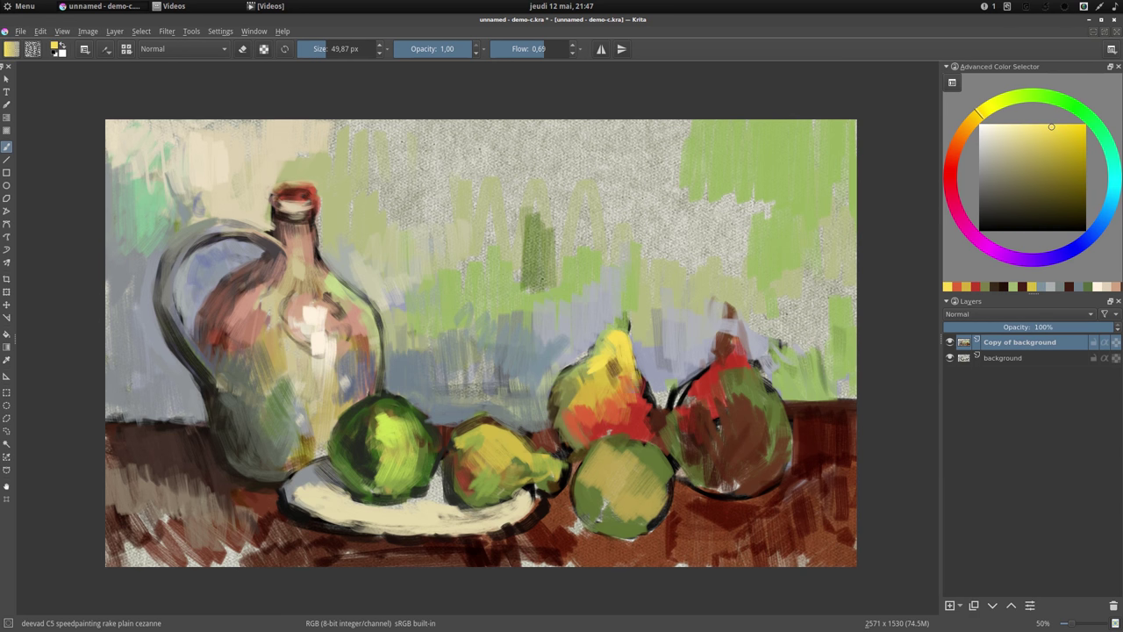
ctrl+click(623, 403)
drag(632, 413, 606, 430)
drag(419, 430, 429, 465)
Paint the small pear yellow and dark green, add cream to the plate and darken its edge.
ctrl+click(478, 274)
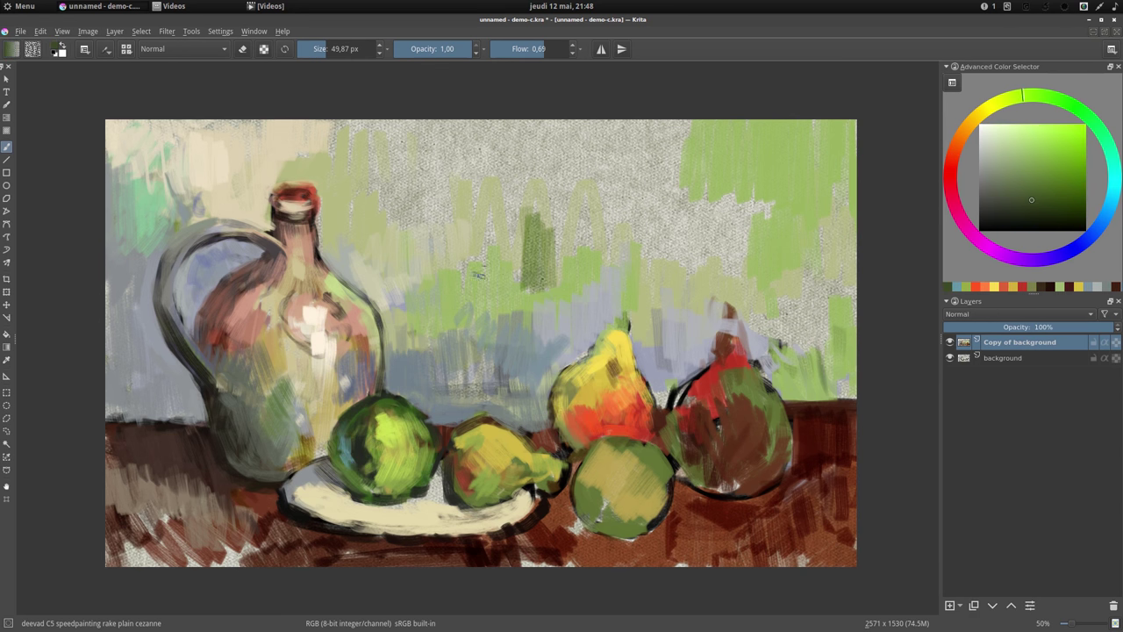
ctrl+click(482, 433)
drag(509, 439, 562, 473)
drag(544, 513, 454, 497)
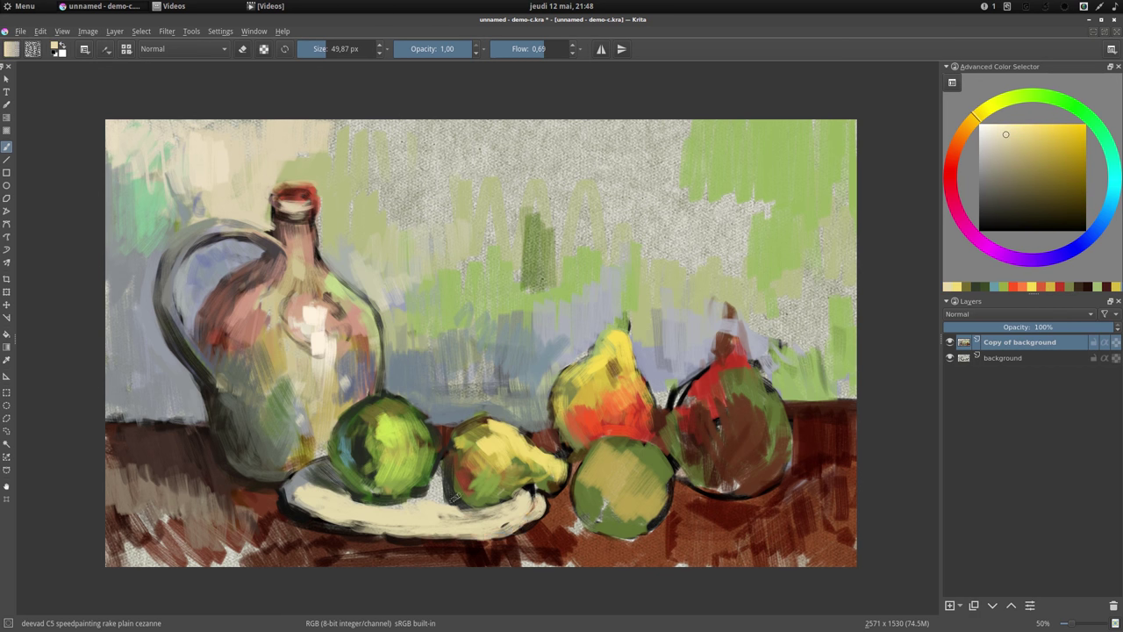
ctrl+click(456, 498)
drag(614, 458, 624, 492)
drag(566, 497, 526, 533)
Add light yellow strokes on the fruit and choose orange for the right pear.
ctrl+click(614, 474)
drag(645, 478, 649, 522)
ctrl+click(537, 462)
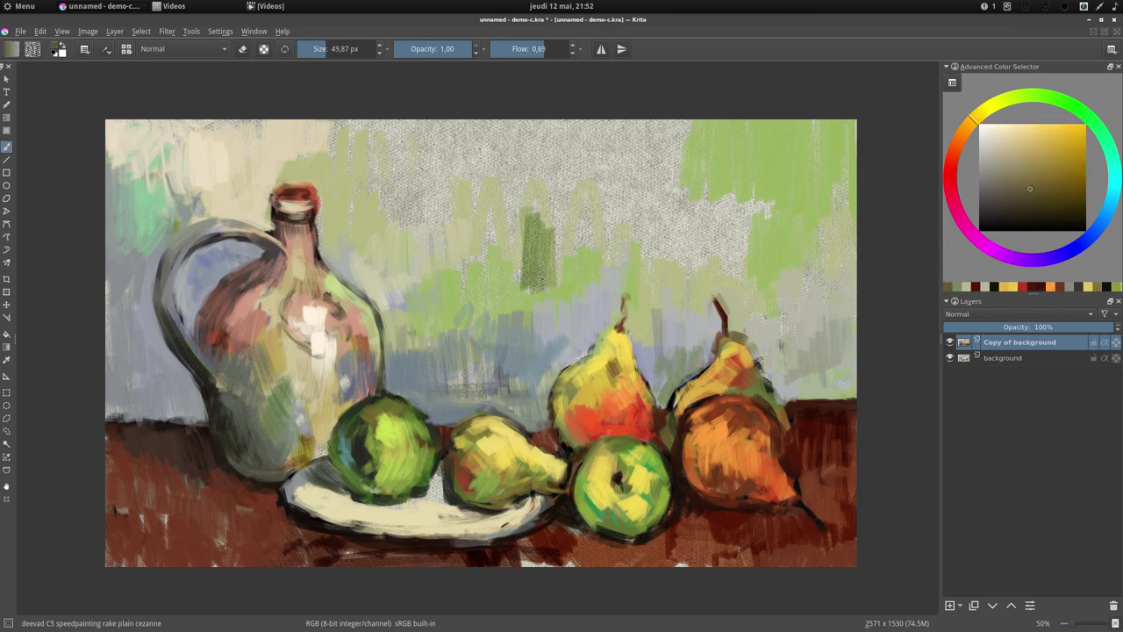
click(1016, 154)
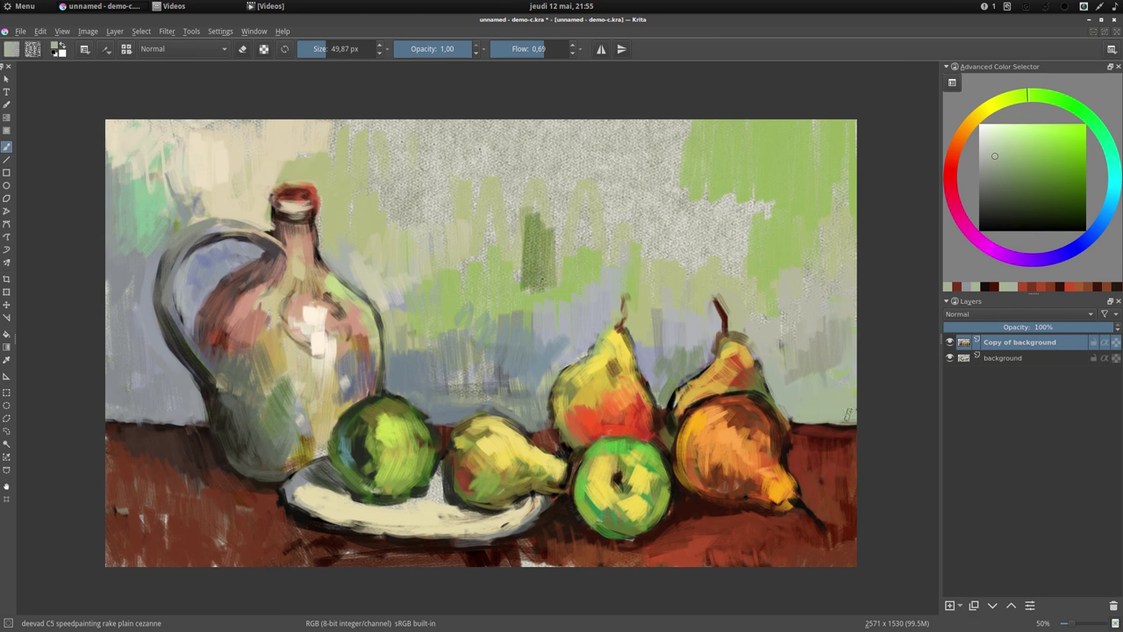
Paint pink strokes into the background, tidy the pear's edge, and add a pale yellow-green stroke upper right.
mouse_move(545, 300)
mouse_down()
mouse_move(395, 281)
mouse_move(430, 351)
mouse_up()
drag(790, 368, 815, 412)
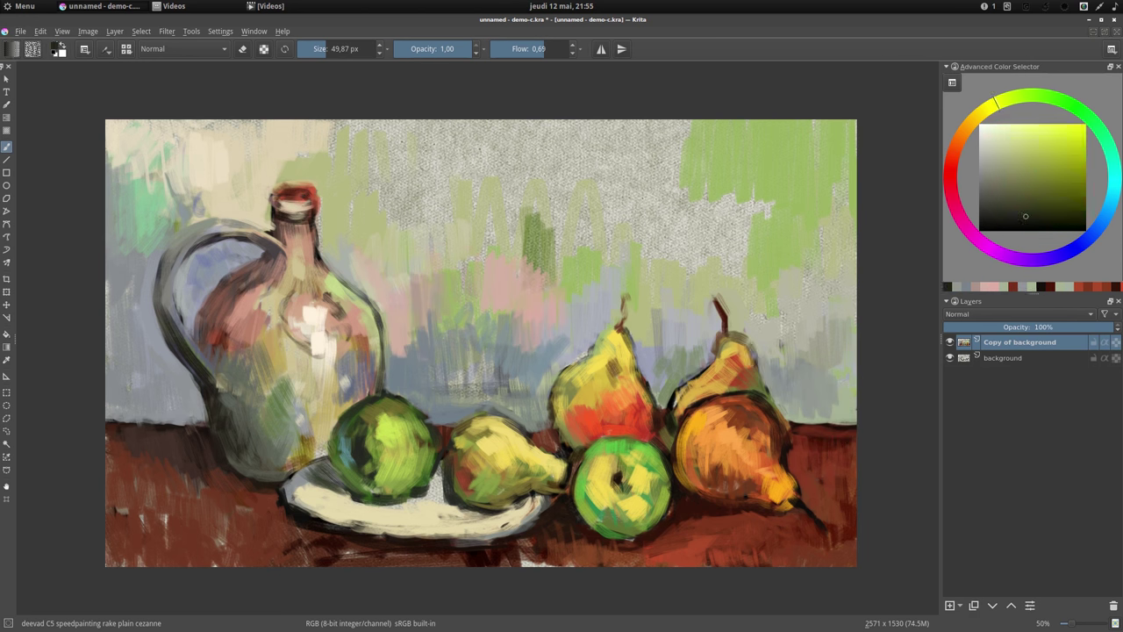
drag(745, 351, 760, 351)
ctrl+click(760, 351)
drag(763, 272, 748, 162)
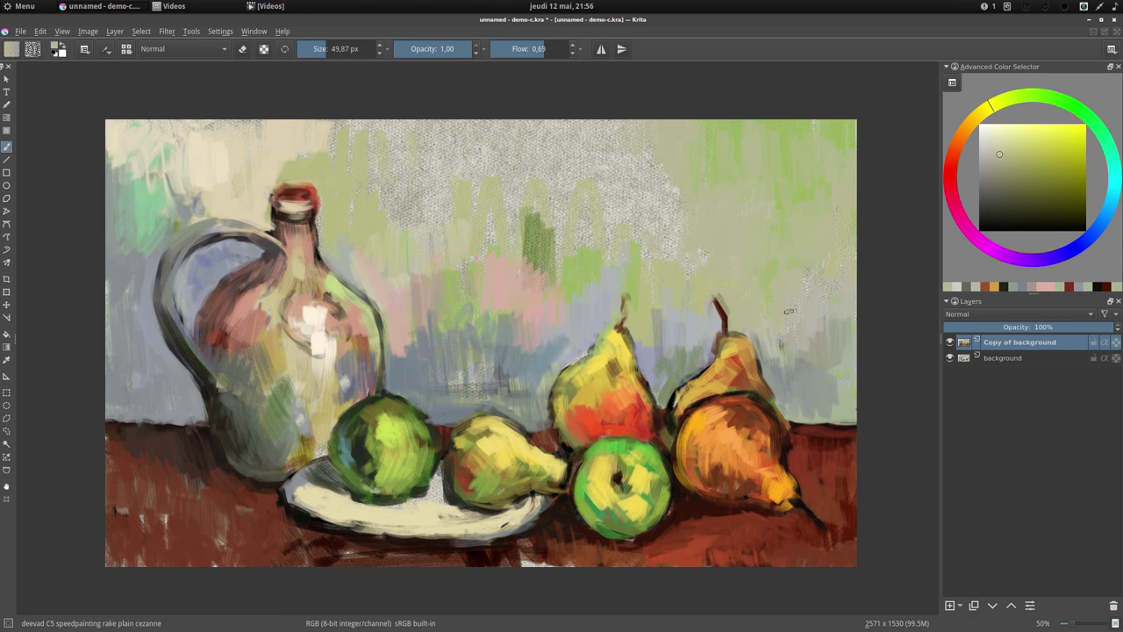
Repaint the upper-right and centre background with greyish-blue and green strokes.
drag(788, 311, 676, 246)
drag(526, 280, 588, 211)
drag(649, 228, 790, 184)
mouse_move(754, 237)
mouse_down()
mouse_move(817, 124)
mouse_move(842, 184)
mouse_up()
drag(789, 122, 737, 175)
Paint reddish-brown strokes on the lower-left table and darken the light patches below the plate.
ctrl+click(855, 435)
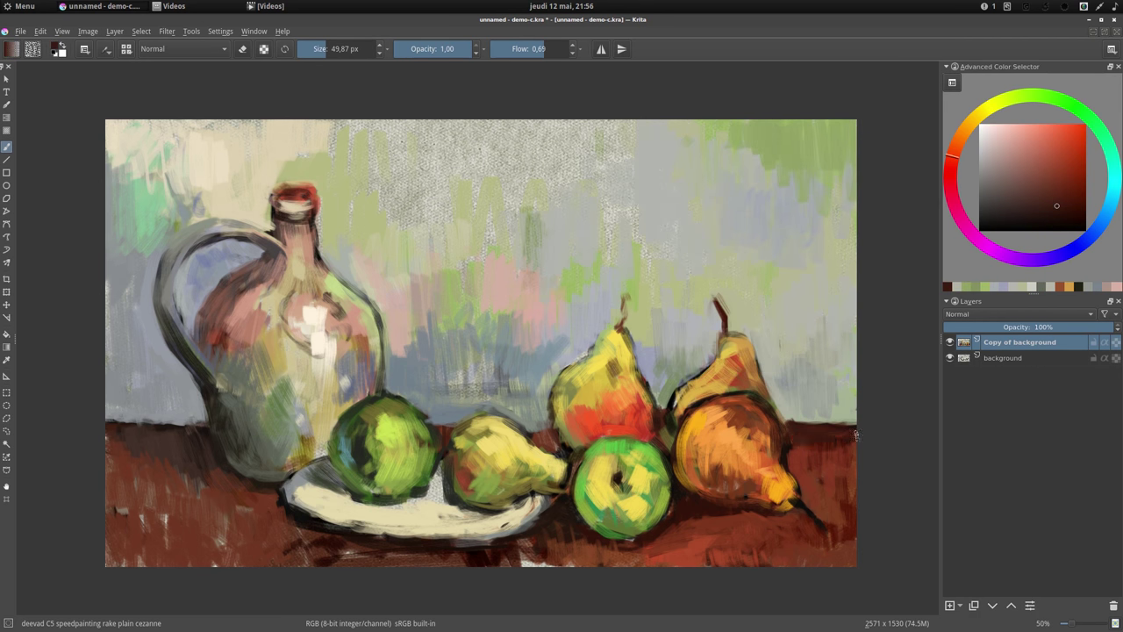
ctrl+click(151, 456)
ctrl+click(235, 563)
drag(127, 517, 263, 543)
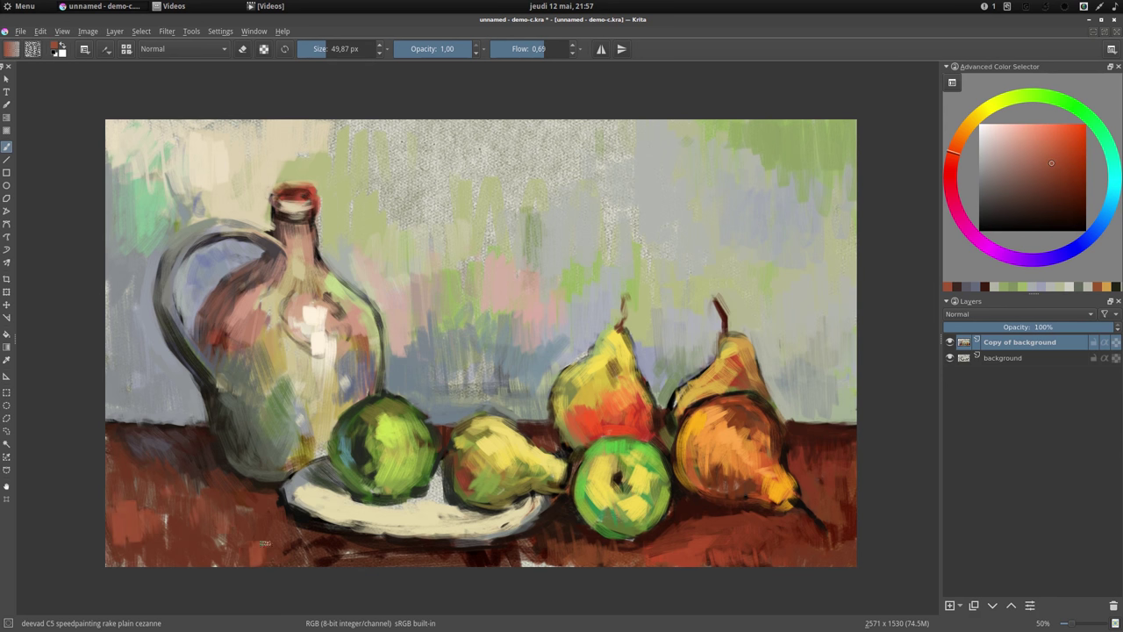
drag(597, 519, 492, 555)
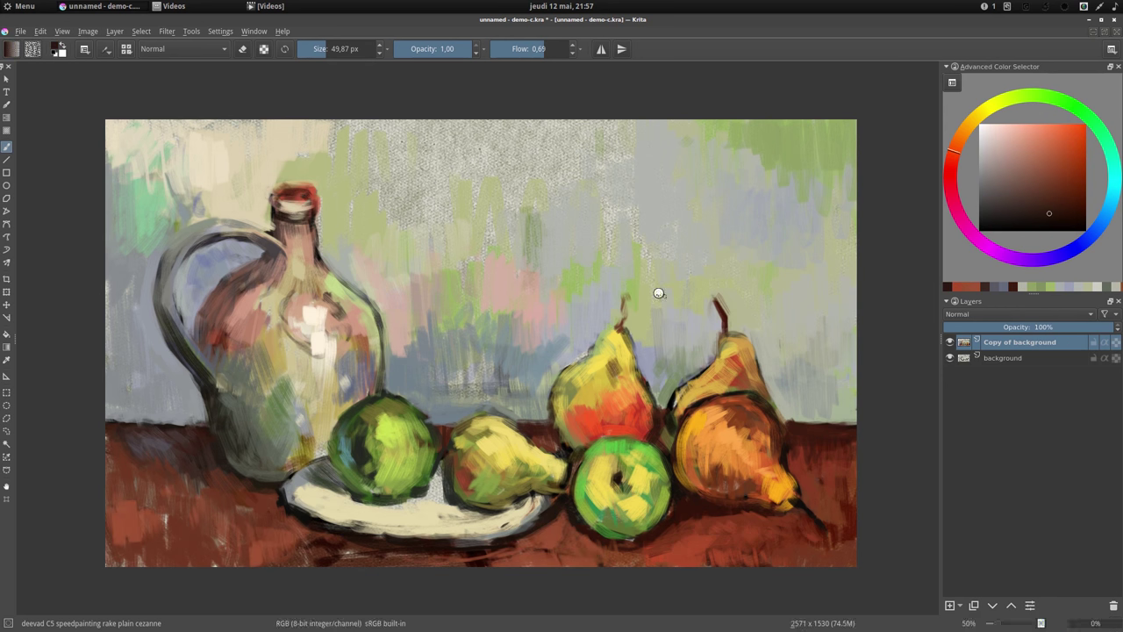
Lighten the upper wall with pale yellow-green and peach strokes, and repaint the left edge blue-grey.
ctrl+click(358, 130)
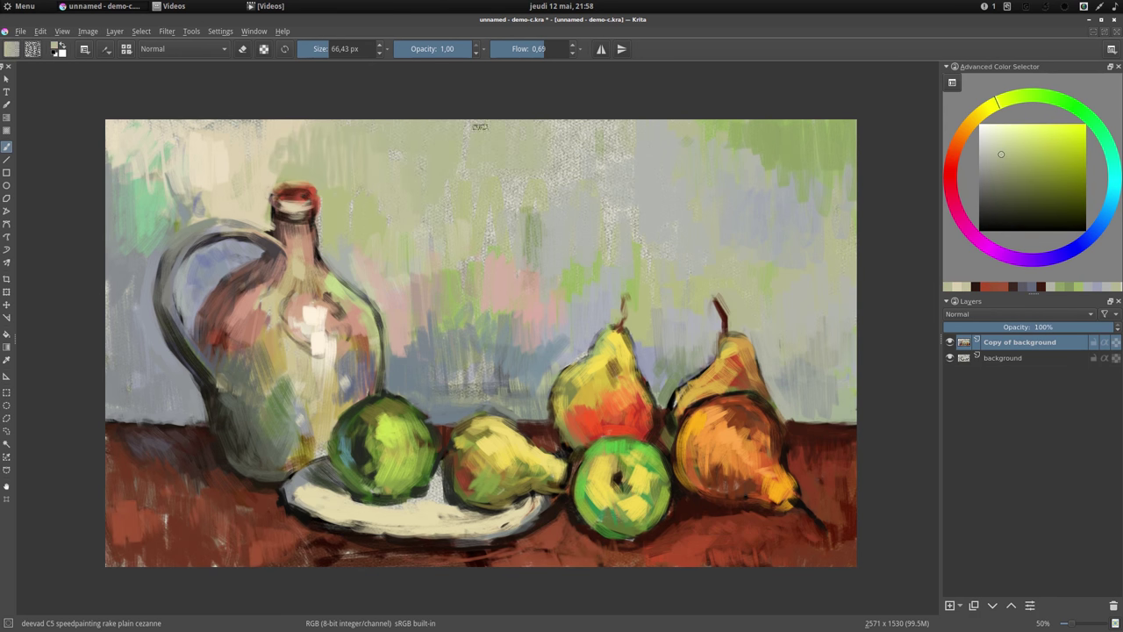
drag(479, 126, 438, 219)
mouse_move(413, 141)
mouse_down()
mouse_move(474, 316)
mouse_move(544, 351)
mouse_up()
ctrl+click(491, 264)
mouse_move(597, 264)
mouse_down()
mouse_move(624, 157)
mouse_move(500, 210)
mouse_up()
ctrl+click(216, 234)
drag(132, 127, 122, 237)
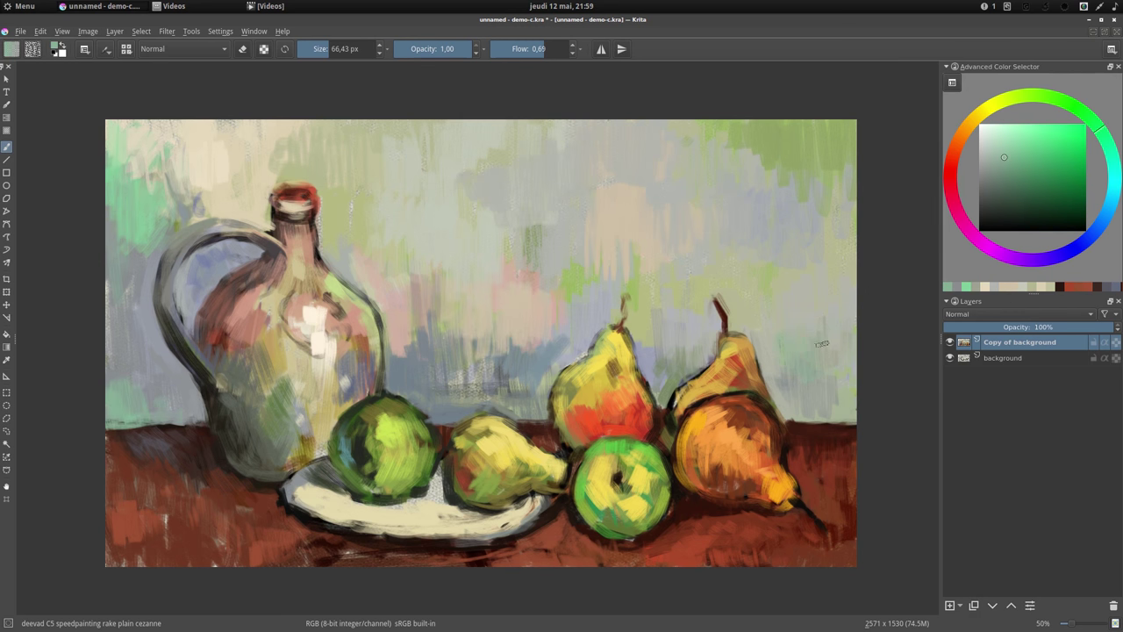
Darken the table below the right pear with a dark red-brown.
ctrl+click(790, 457)
ctrl+click(474, 427)
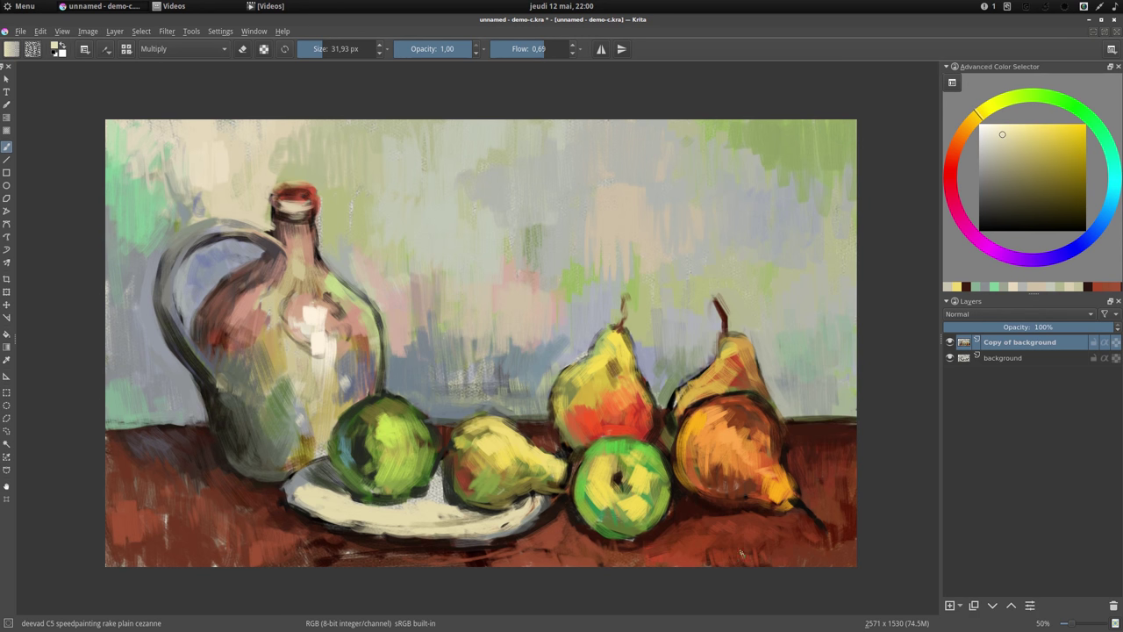
drag(835, 442, 655, 544)
ctrl+click(561, 470)
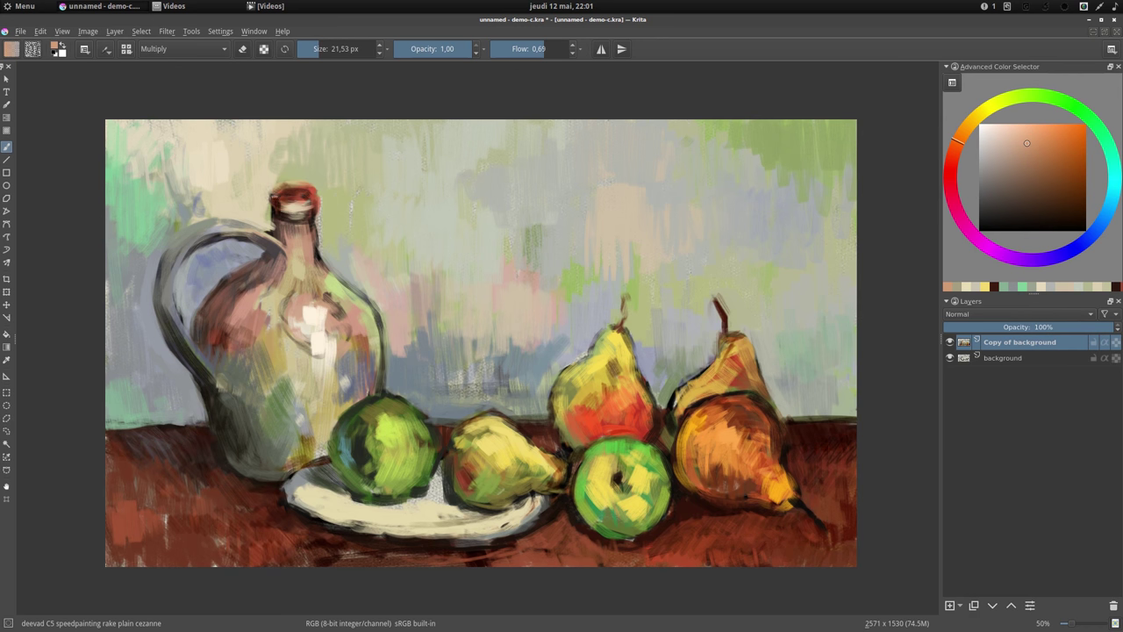
Return blending to normal and paint light strokes along the jug handle and right side.
key(shift+alt+n)
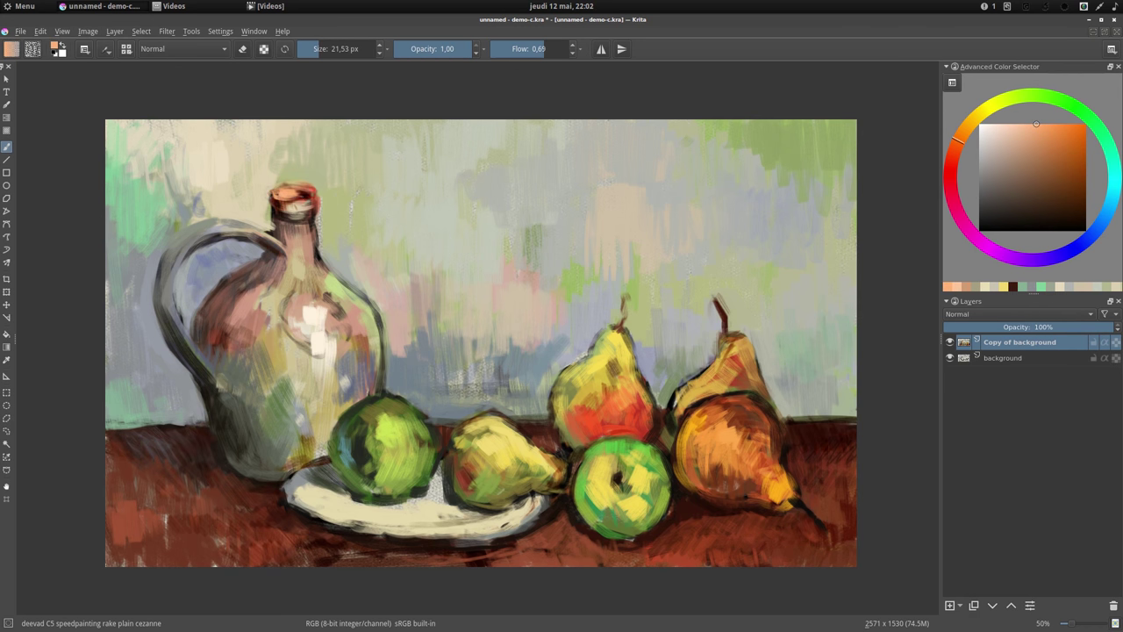
ctrl+click(296, 220)
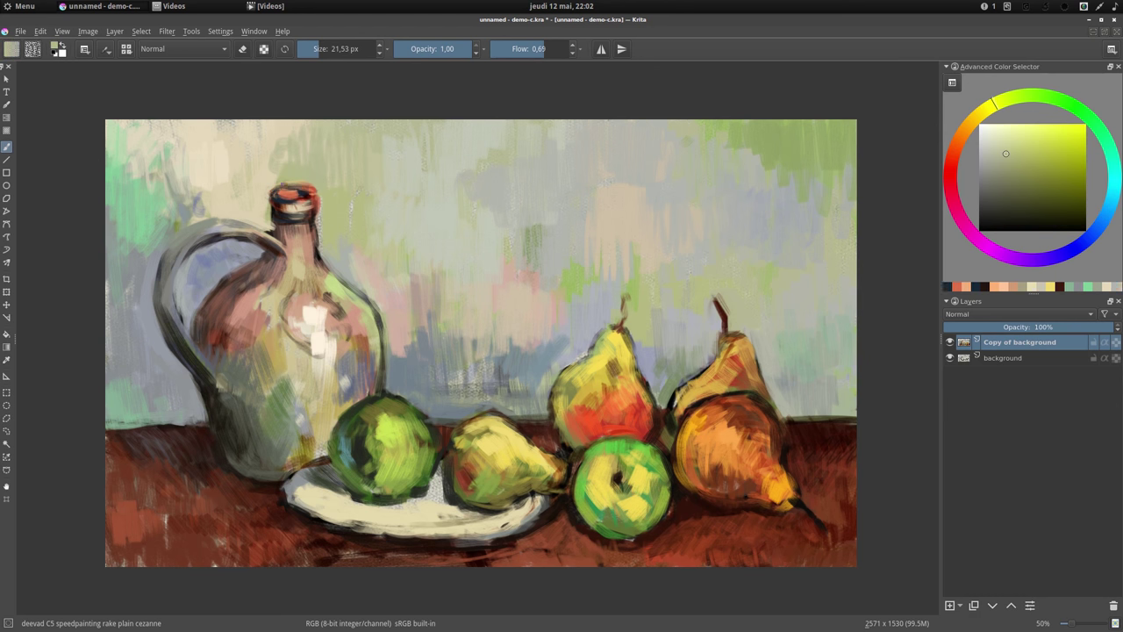
ctrl+click(274, 234)
ctrl+click(299, 193)
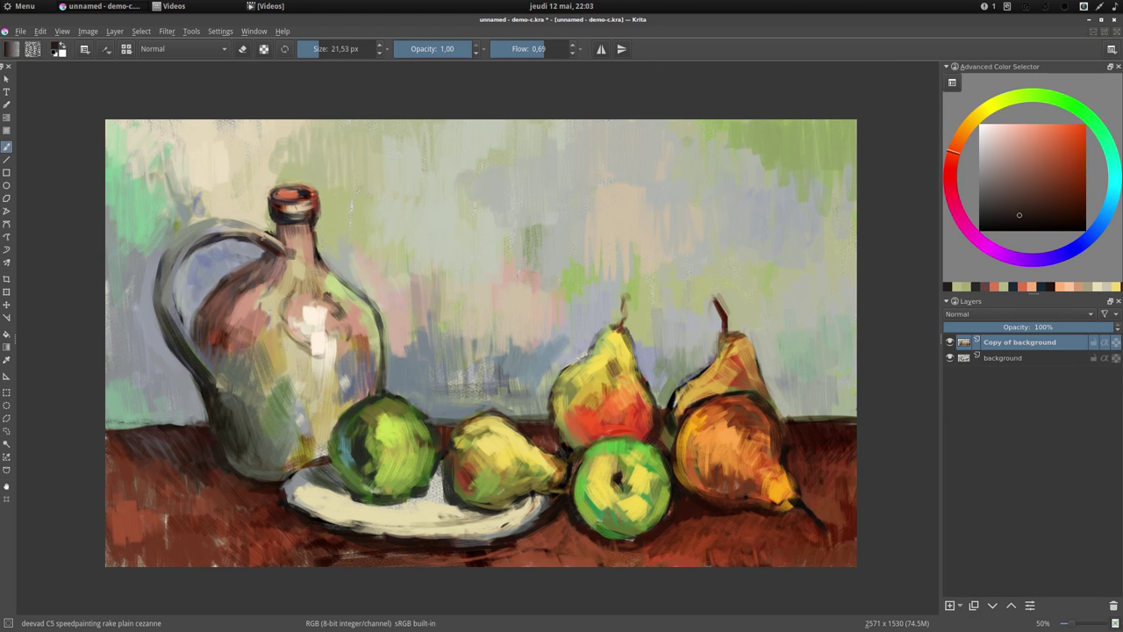
ctrl+click(330, 267)
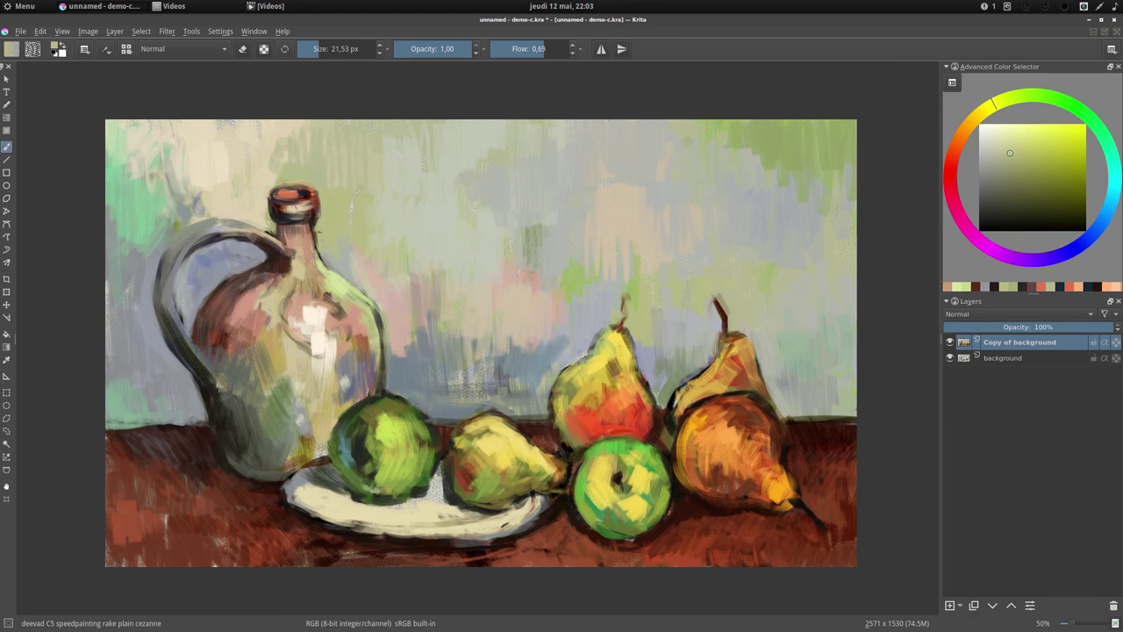
ctrl+click(290, 250)
ctrl+click(298, 263)
drag(382, 302, 386, 359)
ctrl+click(413, 351)
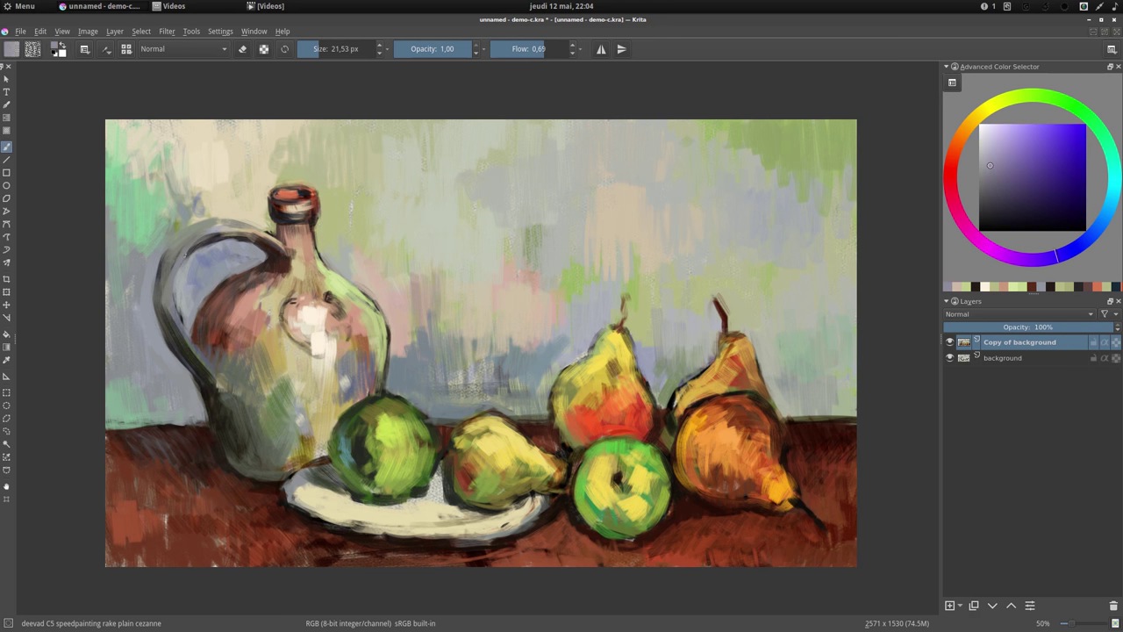
mouse_move(202, 233)
mouse_down()
mouse_move(171, 307)
mouse_move(220, 386)
mouse_up()
Pick dark and bright greens and a pale blue-grey for touches on the wall left of the jug.
ctrl+click(570, 281)
ctrl+click(336, 233)
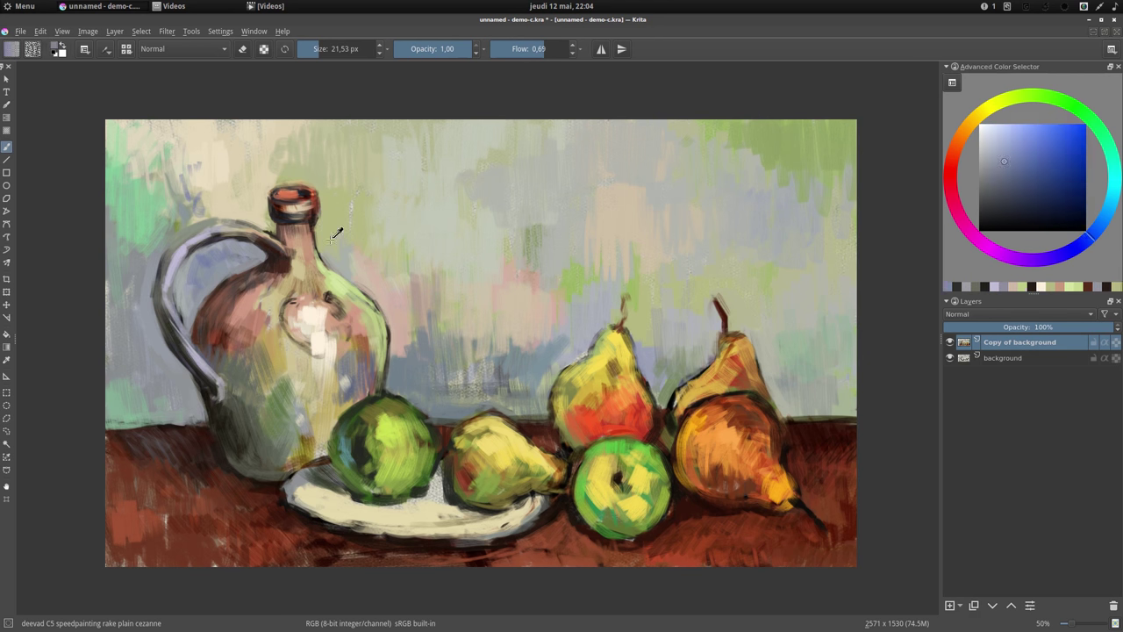
ctrl+click(262, 394)
ctrl+click(272, 393)
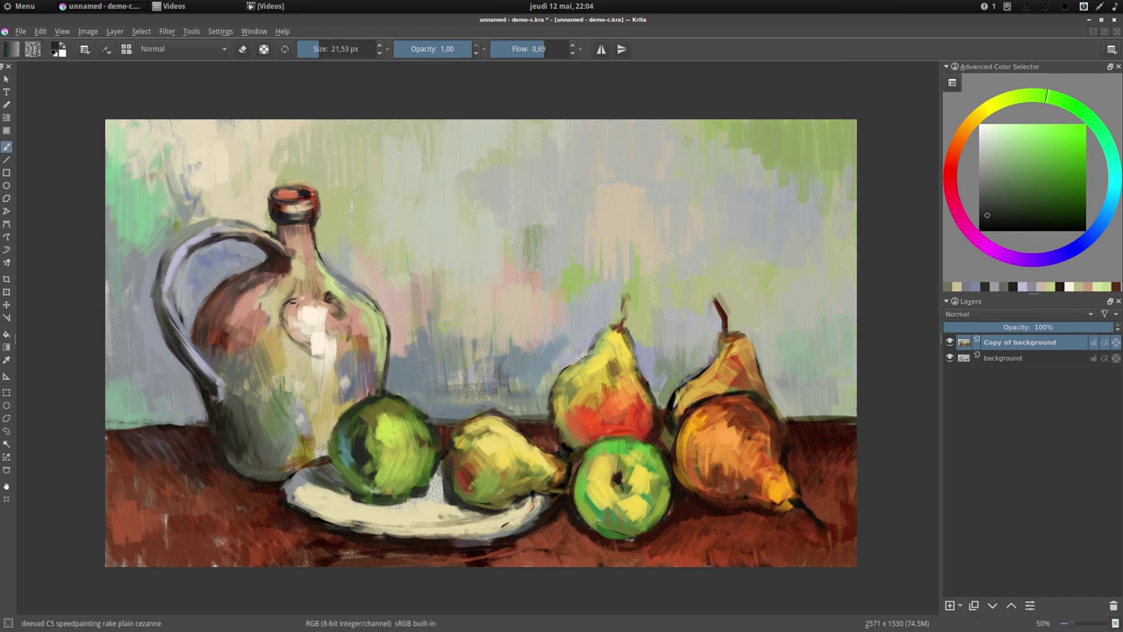
ctrl+click(394, 386)
ctrl+click(386, 432)
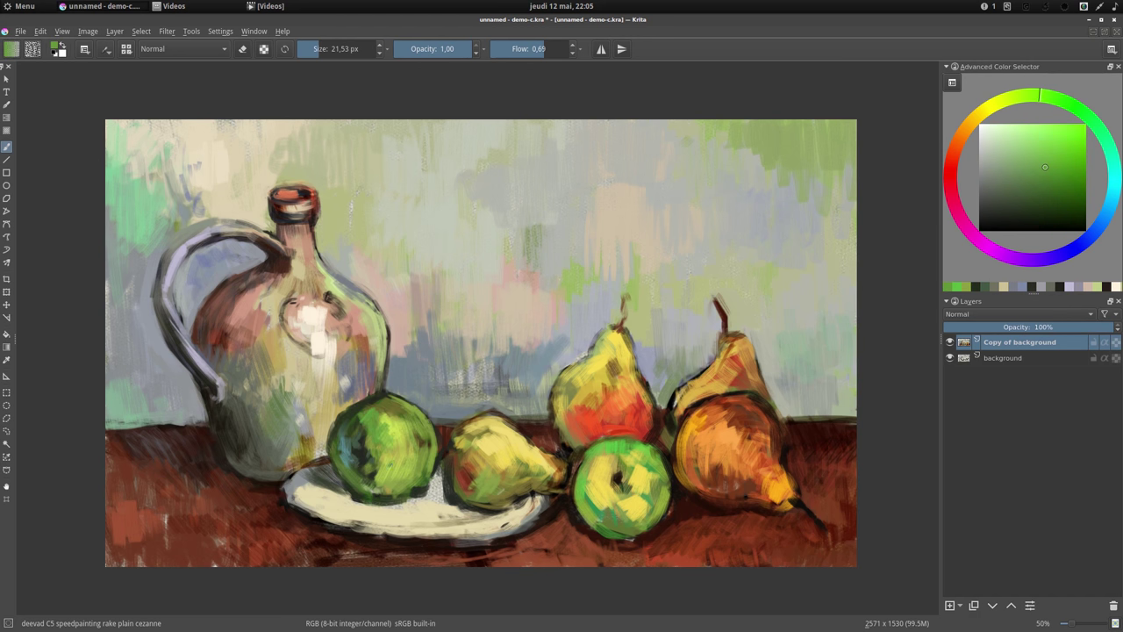
Sample light blue and pale yellows from the plate to add bluish touches along its rim.
ctrl+click(316, 474)
ctrl+click(348, 511)
ctrl+click(423, 494)
ctrl+click(481, 531)
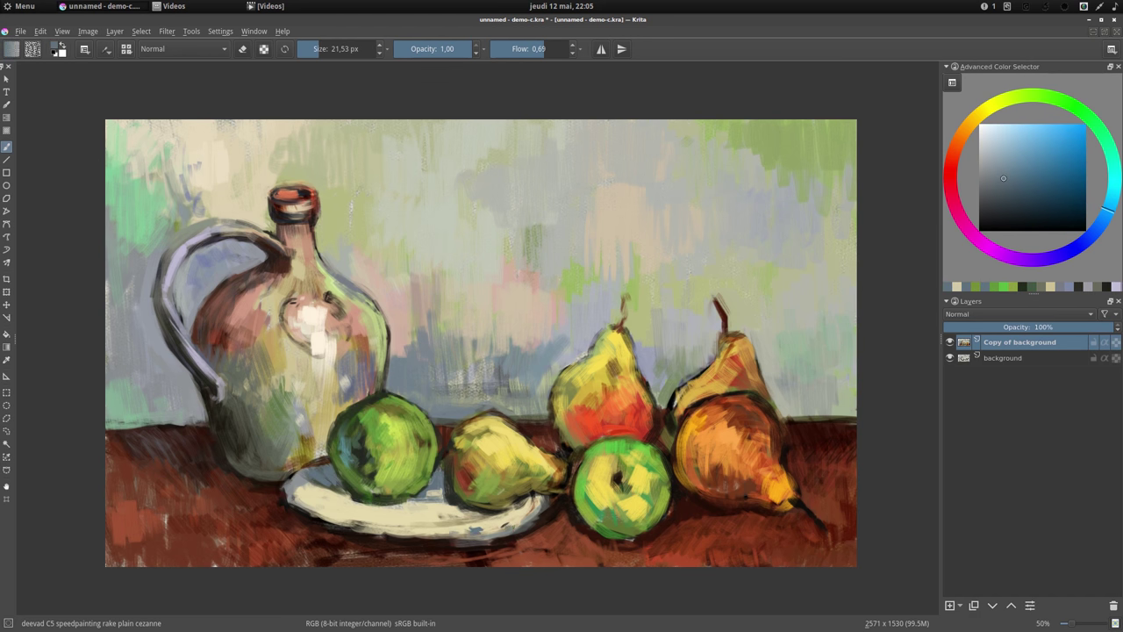
ctrl+click(524, 516)
ctrl+click(636, 508)
ctrl+click(656, 484)
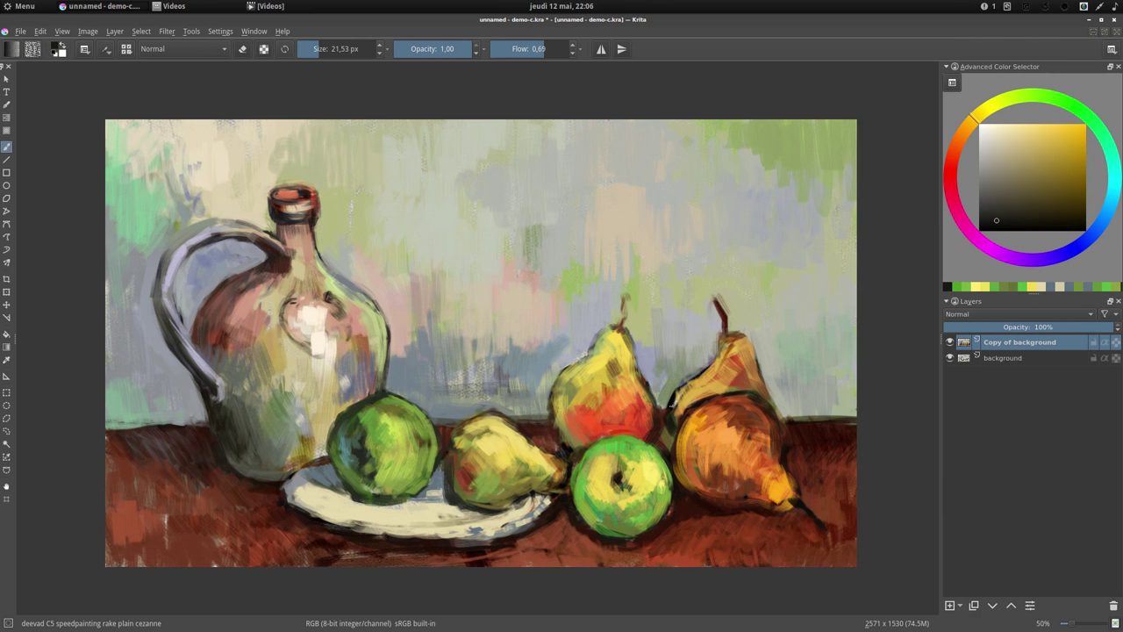
ctrl+click(704, 461)
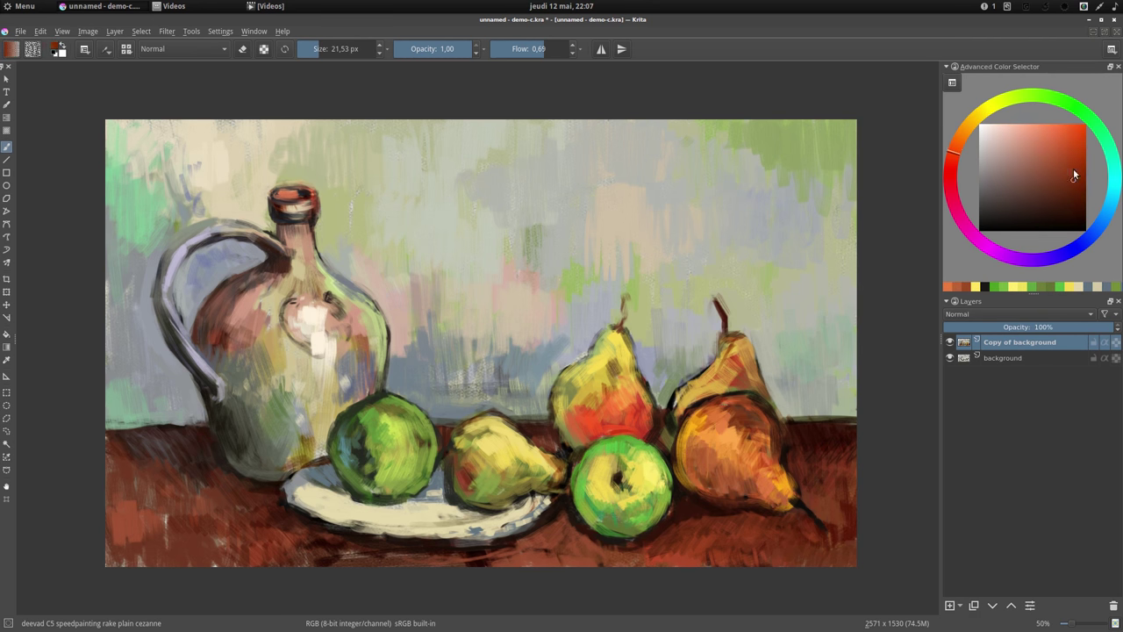
Repaint the right pear orange, shade its lower left dark brown, and add green at its top.
ctrl+click(815, 518)
drag(706, 465, 756, 419)
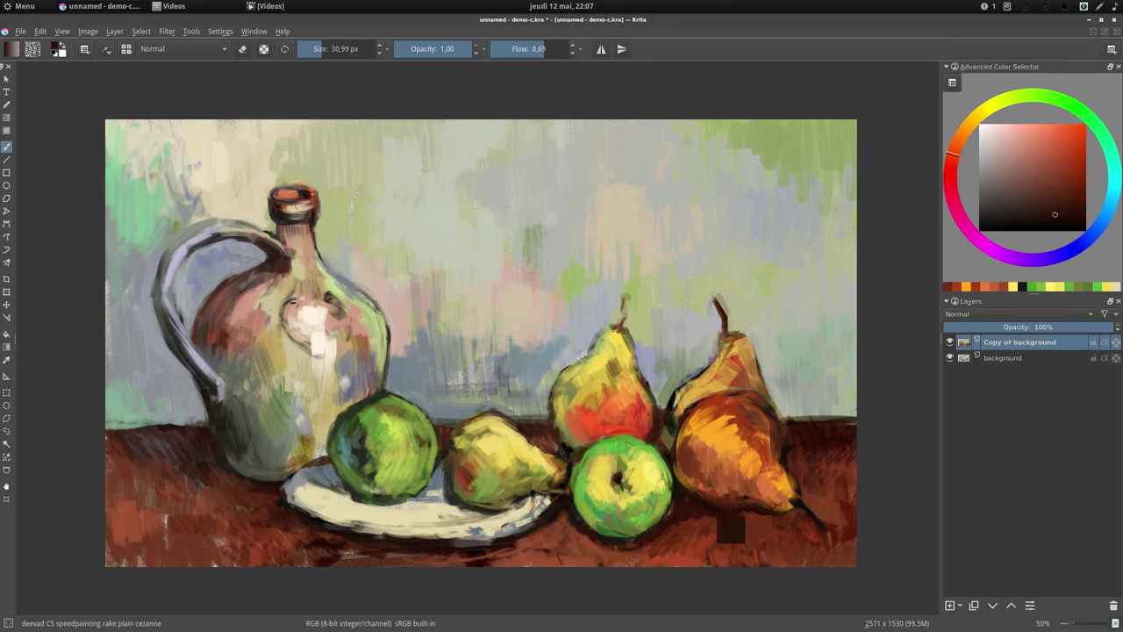
drag(685, 438, 755, 492)
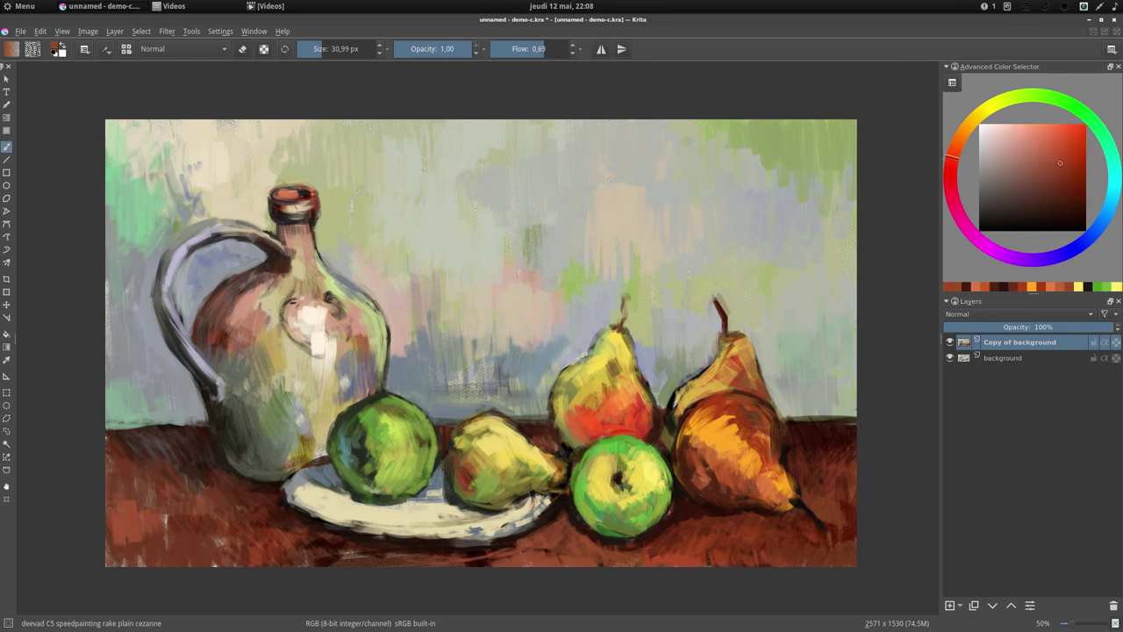
drag(750, 412, 741, 342)
Repaint both pear stems orange-red.
click(1046, 130)
drag(717, 300, 725, 330)
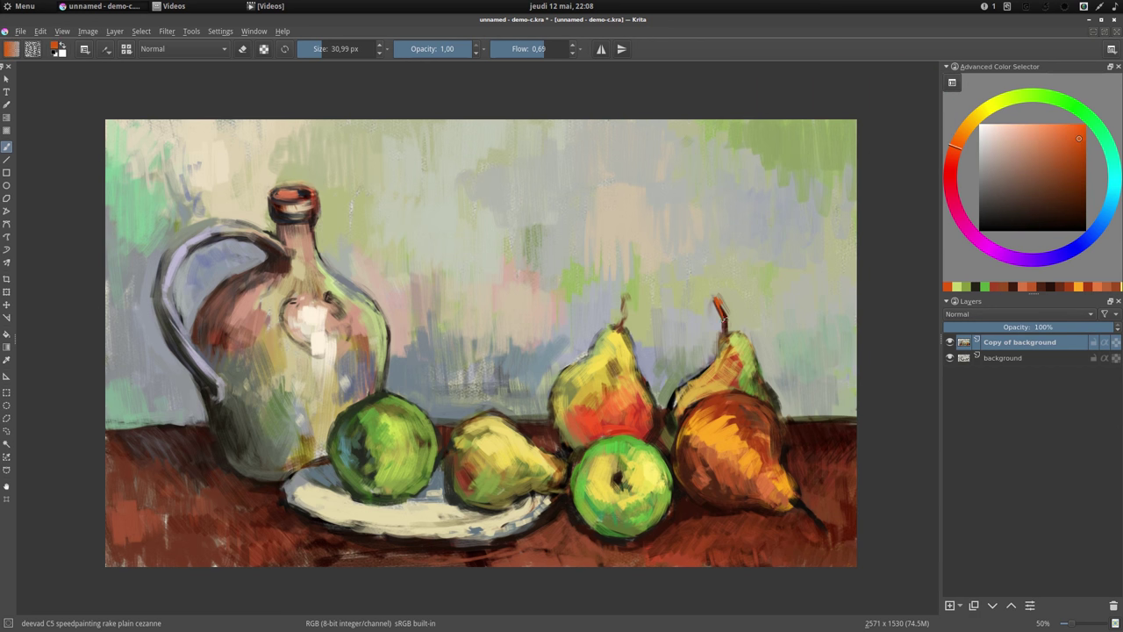
drag(622, 288, 625, 323)
ctrl+click(594, 310)
ctrl+click(611, 332)
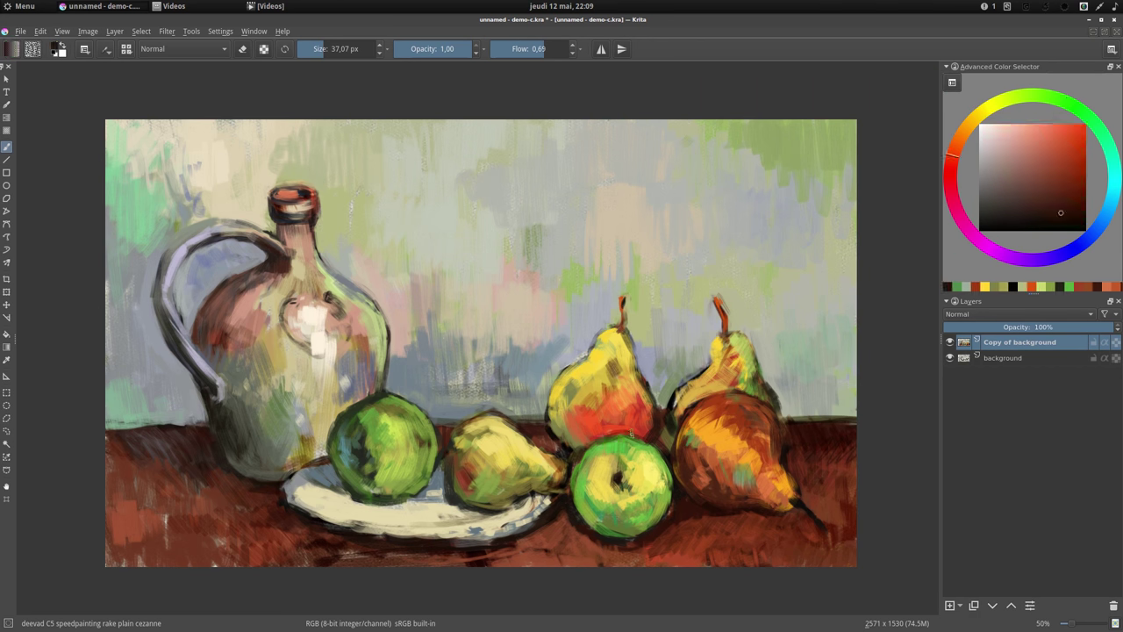
Pick orange-brown, orange-red and dark red-brown shades for warm modelling on the pear.
ctrl+click(702, 489)
ctrl+click(779, 456)
ctrl+click(737, 430)
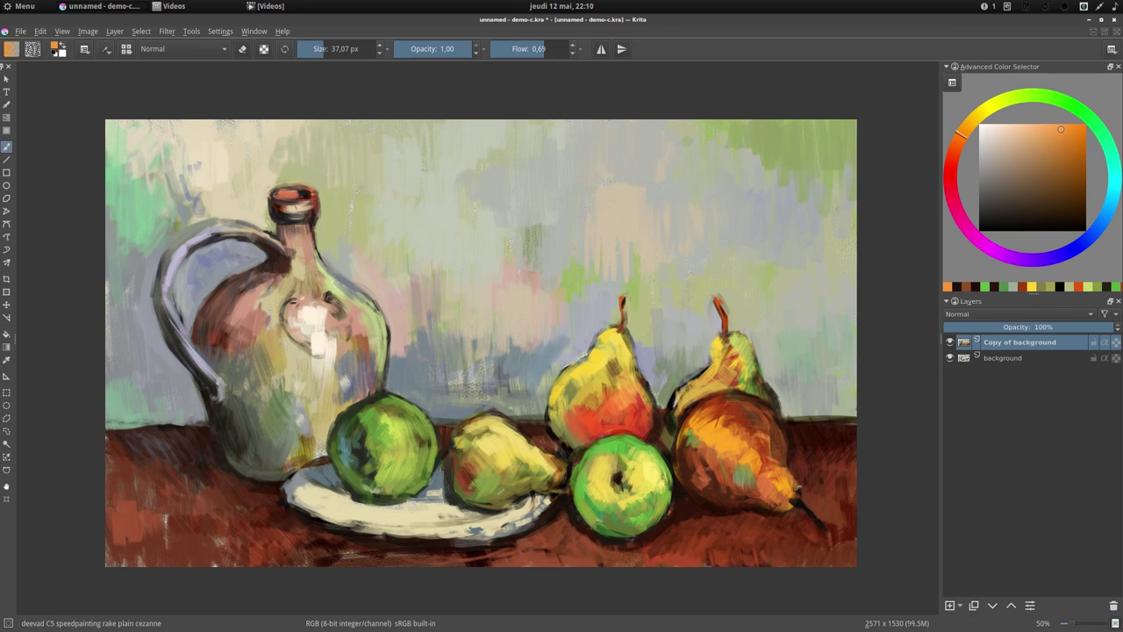
ctrl+click(797, 491)
ctrl+click(692, 458)
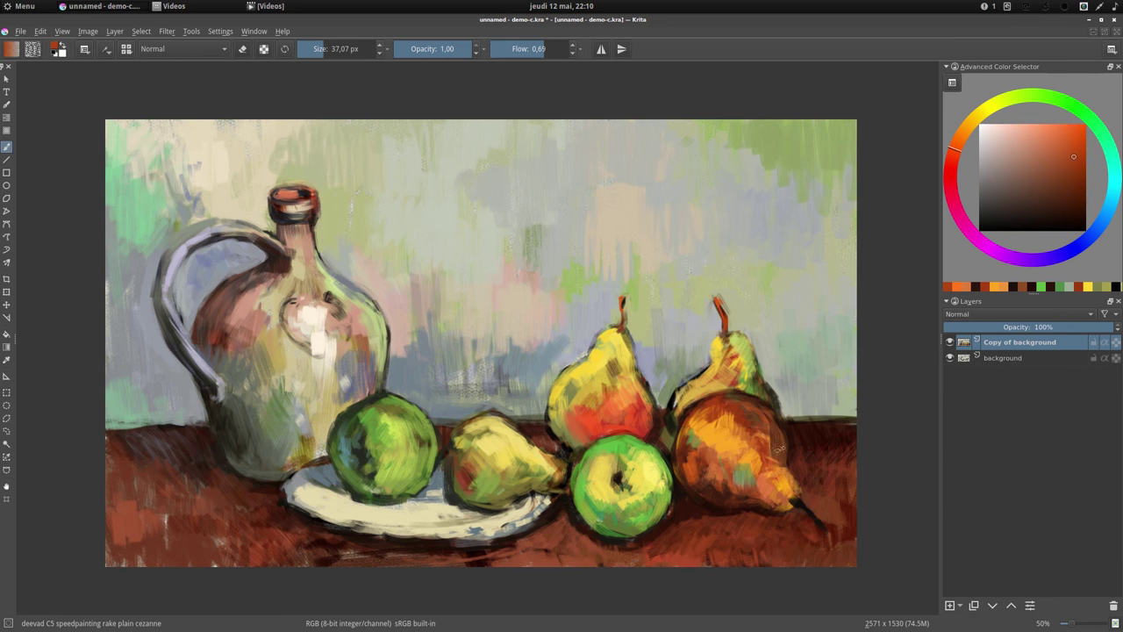
Sample dark green and light beiges from the canvas and shift the hue toward red.
drag(90, 433, 518, 306)
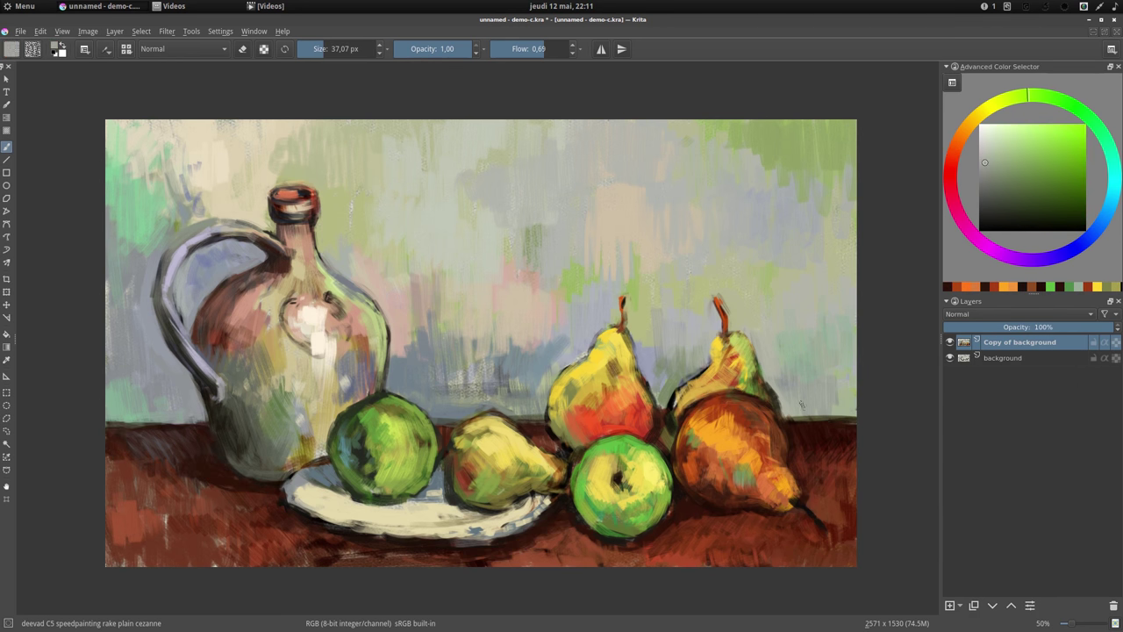
ctrl+click(518, 305)
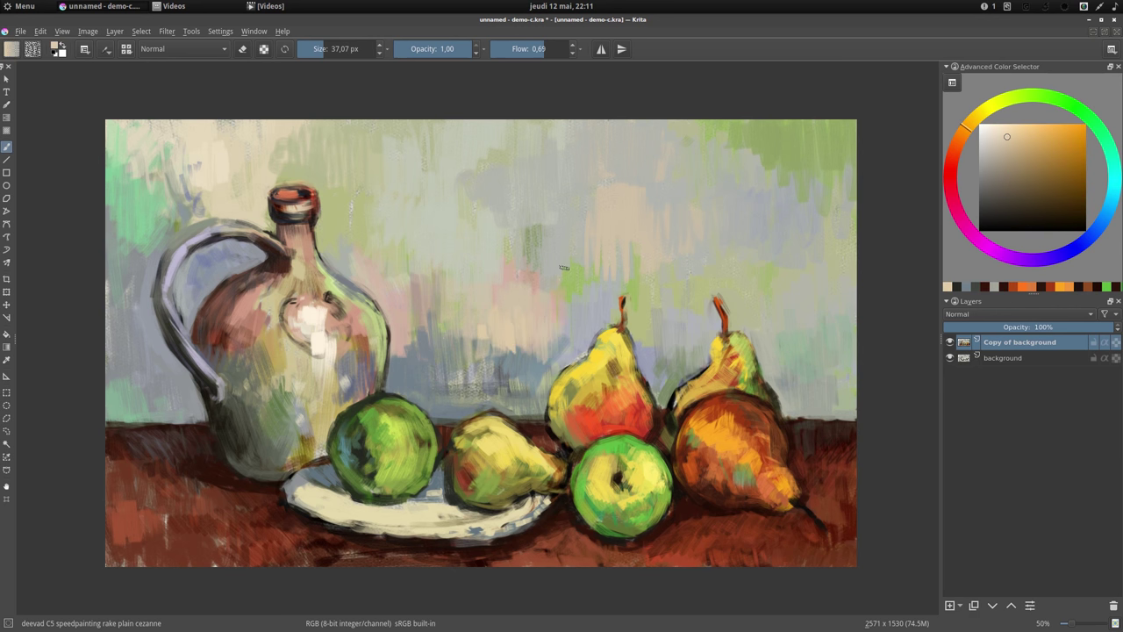
ctrl+click(715, 267)
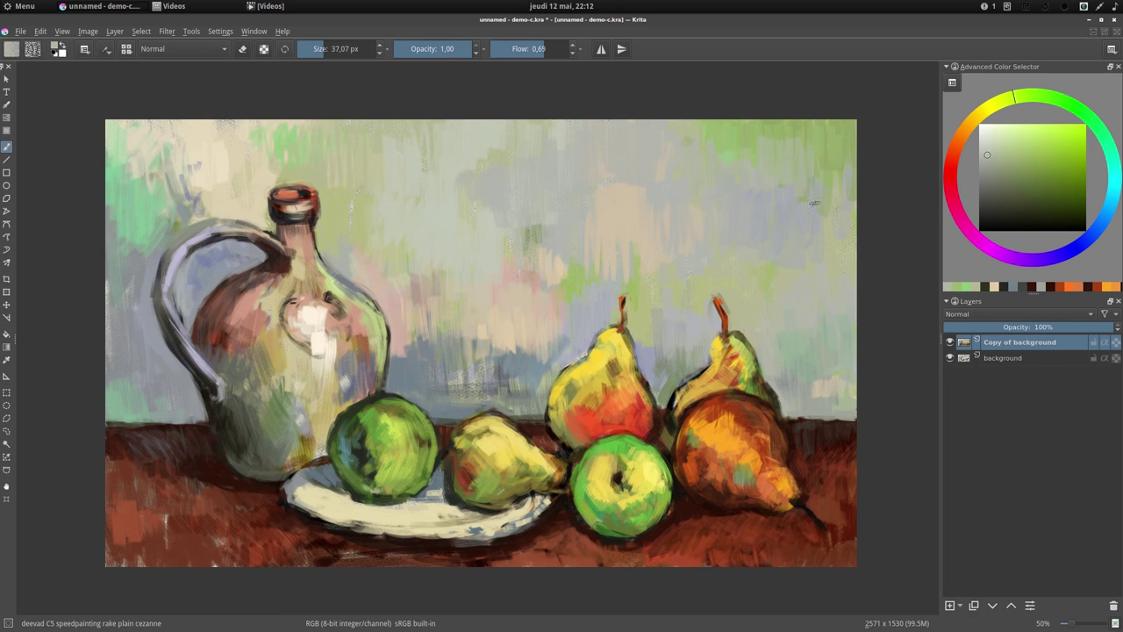
drag(951, 188, 952, 149)
ctrl+click(345, 263)
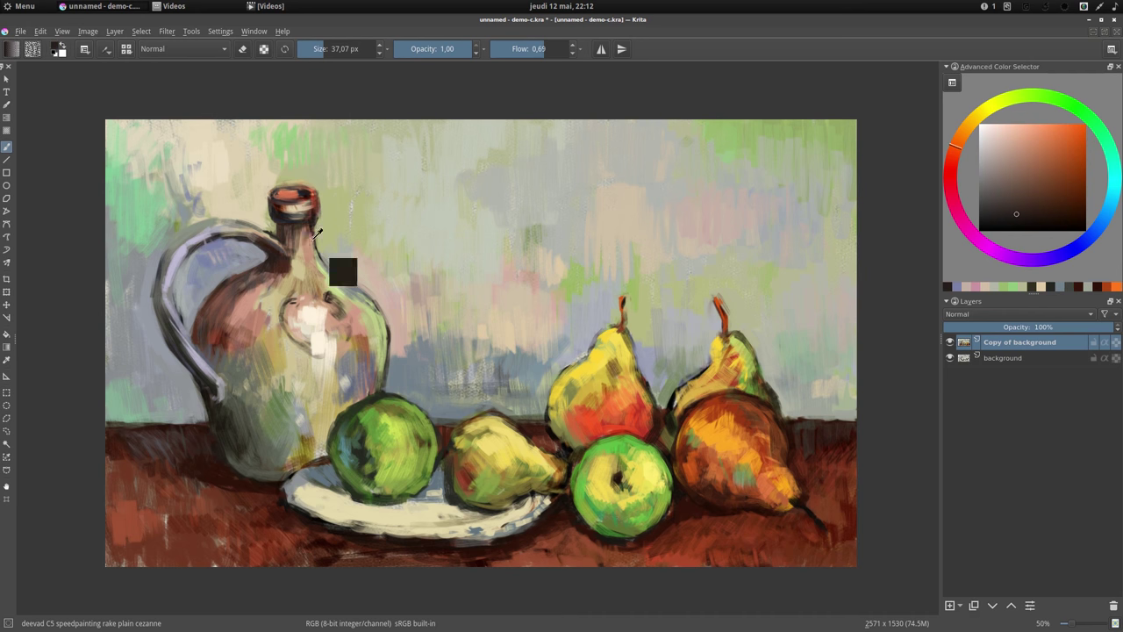